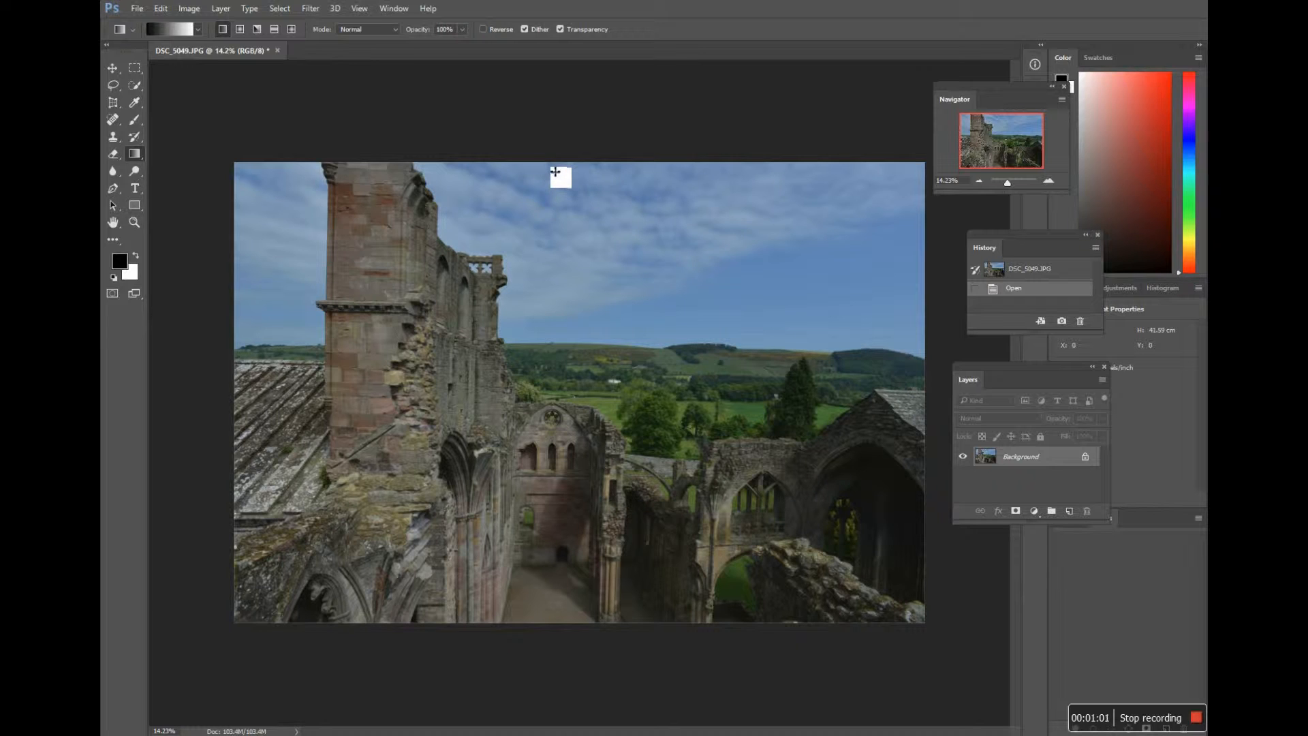
# Step: Try a black-to-white linear gradient down the sky and delete it from the history
pyautogui.moveTo(555, 198); pyautogui.dragTo(555, 334)
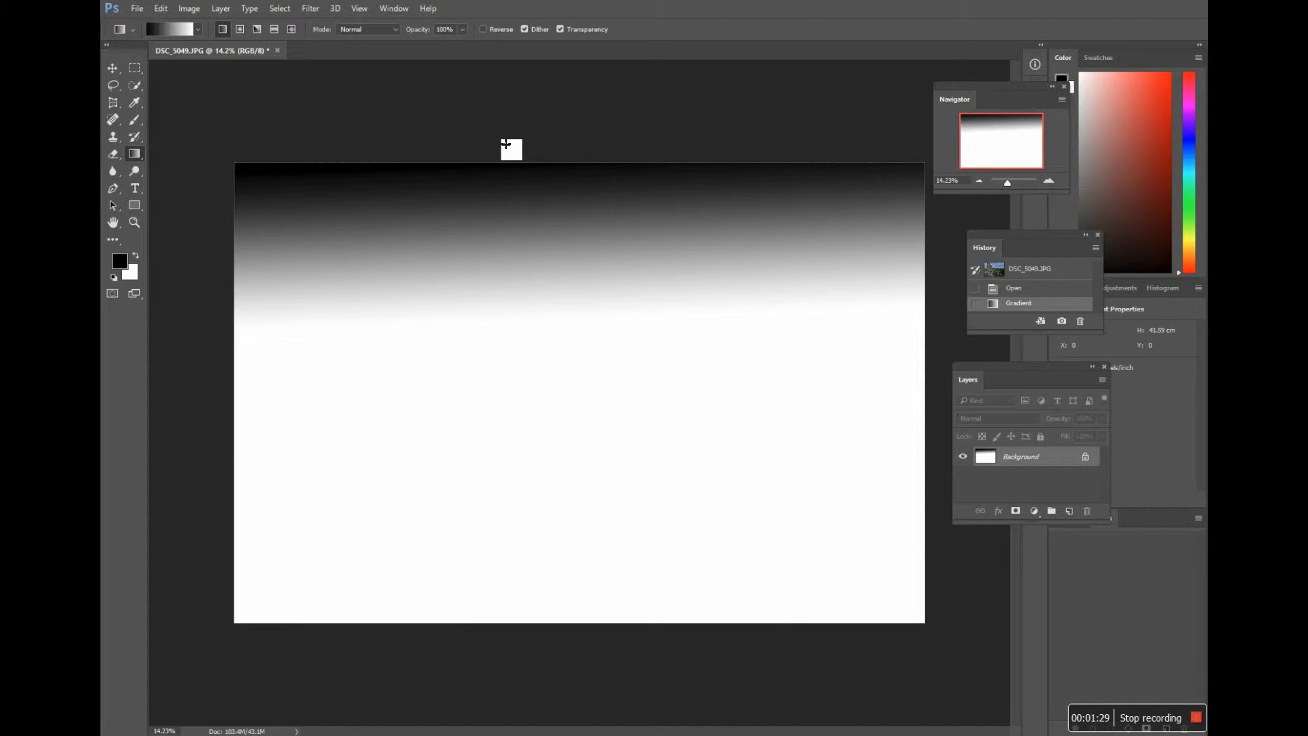
pyautogui.click(394, 8)
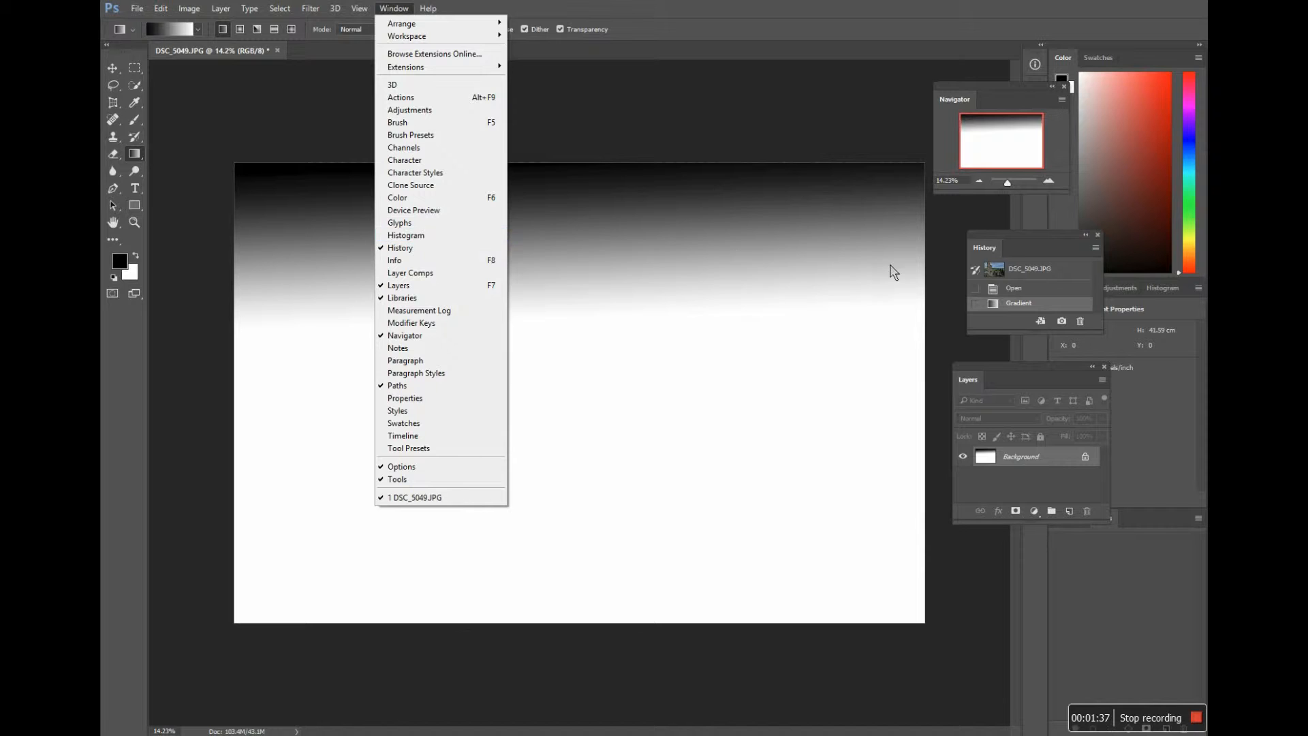
pyautogui.click(1075, 314)
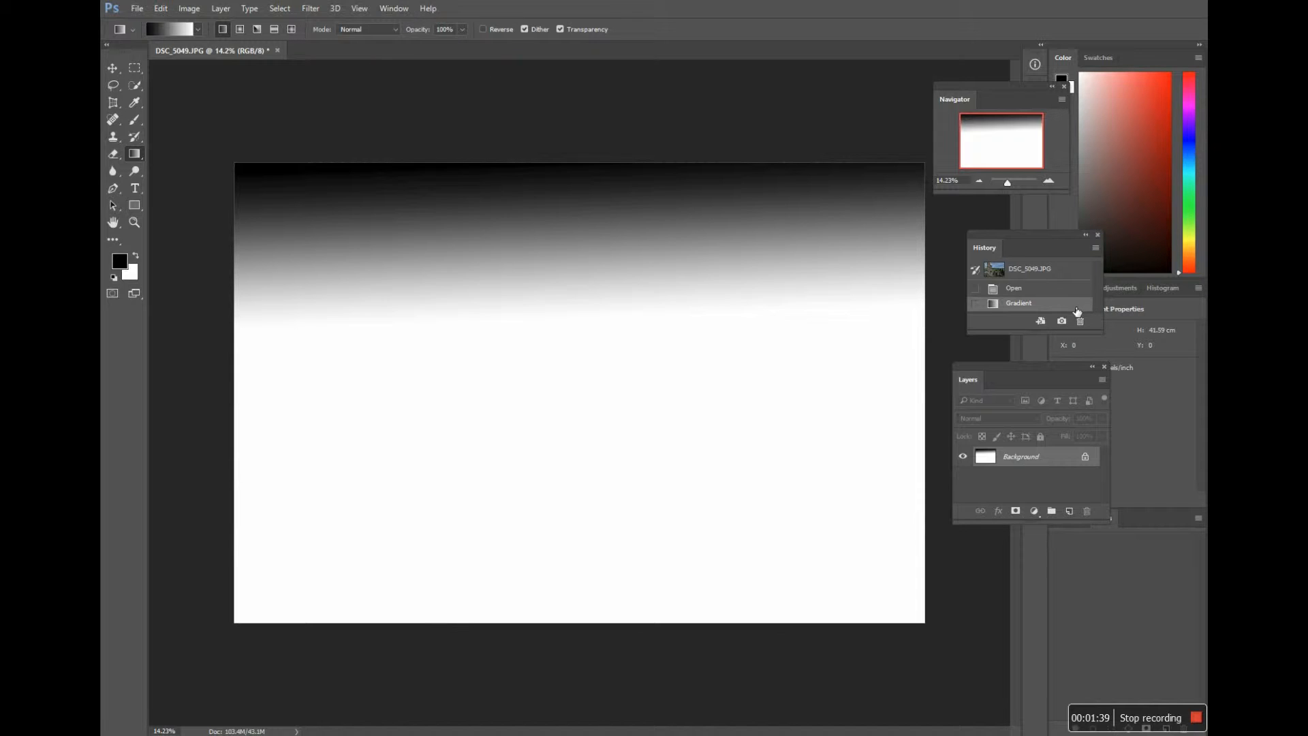
pyautogui.moveTo(1084, 312); pyautogui.dragTo(1089, 330)
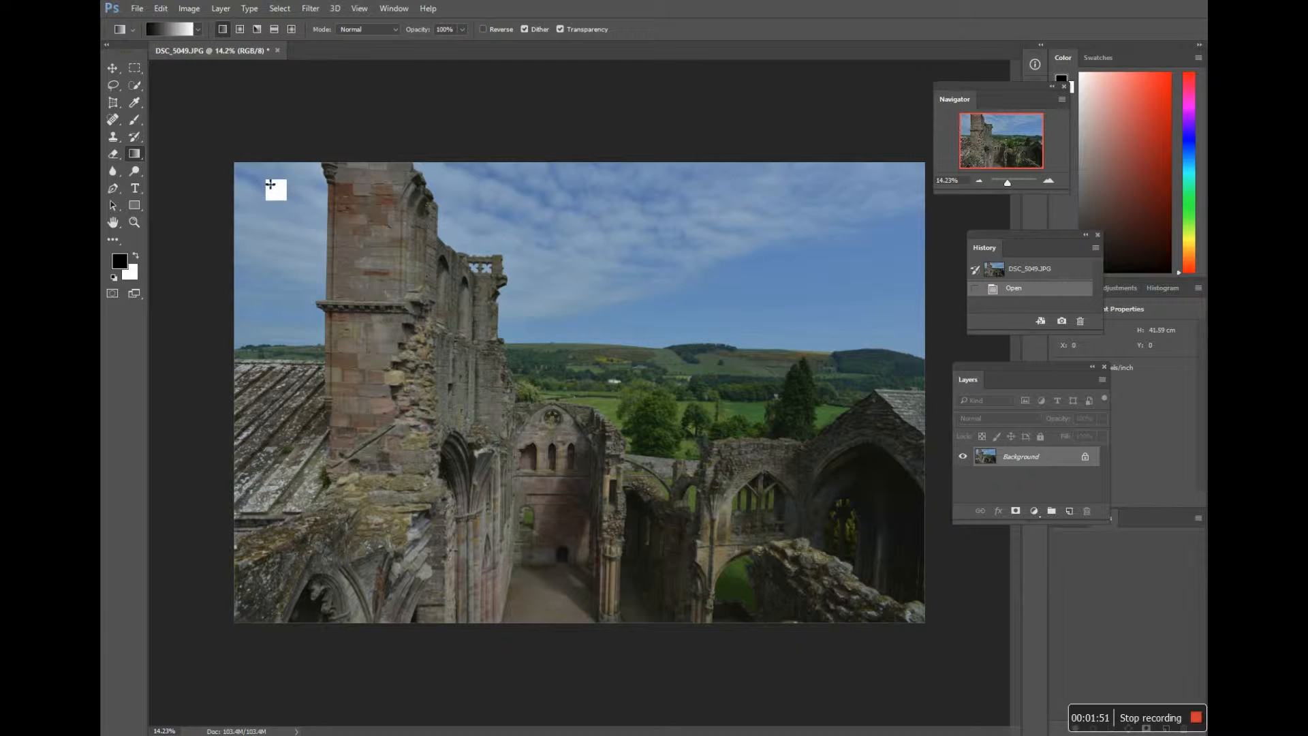
# Step: Choose the foreground-to-transparent gradient preset and draw a black gradient from the photo's upper edge down to the horizon
pyautogui.click(199, 30)
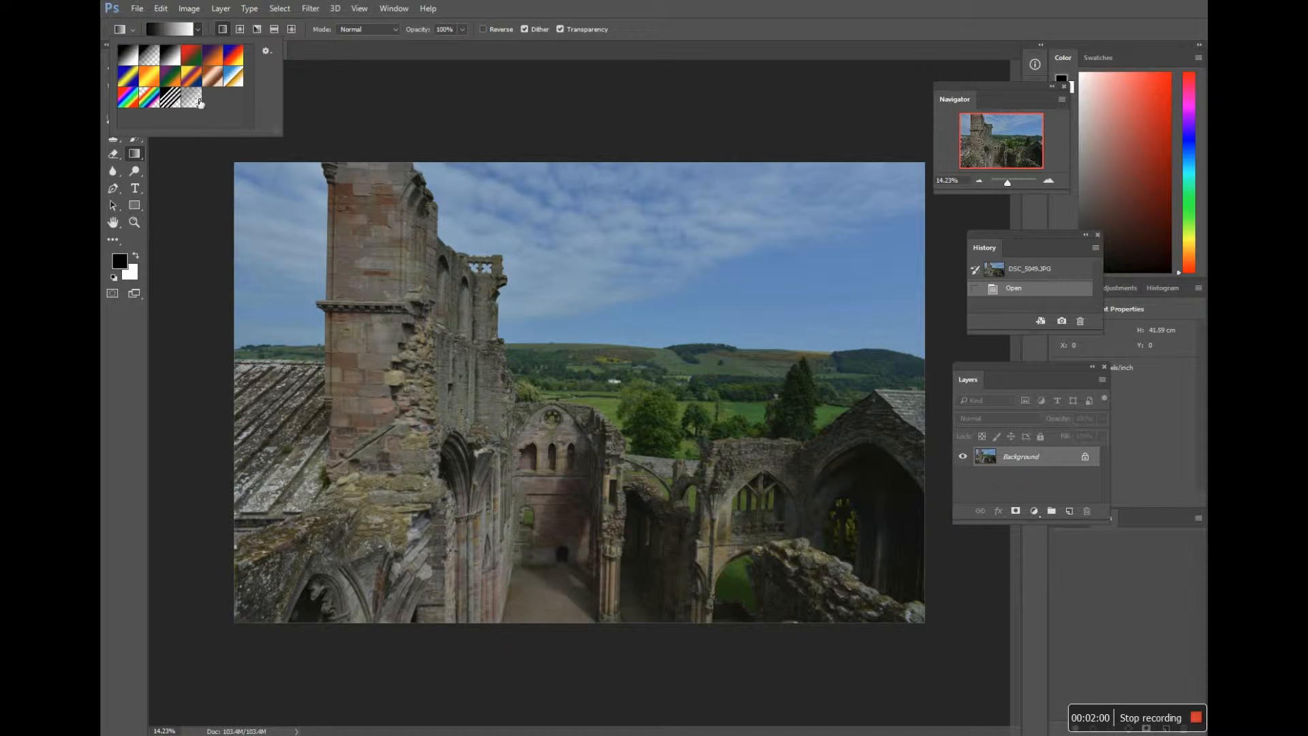
pyautogui.click(152, 59)
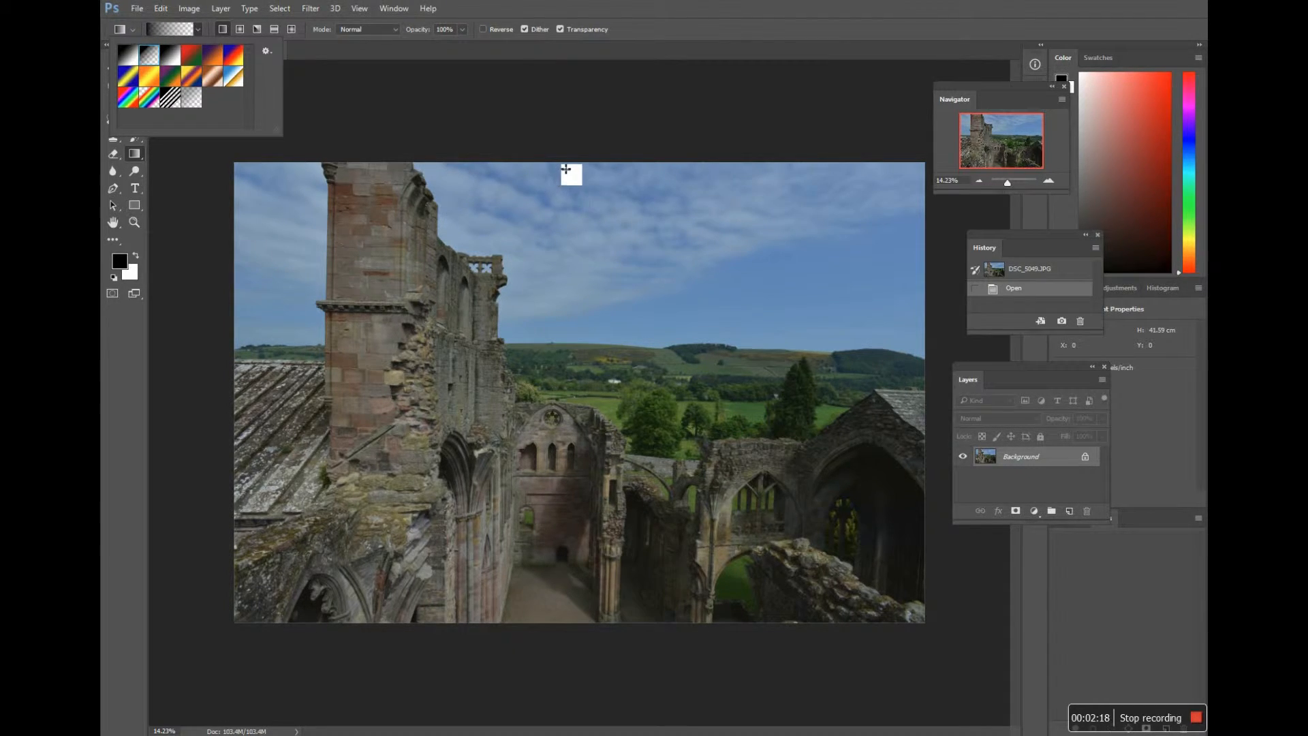
pyautogui.moveTo(566, 168); pyautogui.dragTo(570, 336)
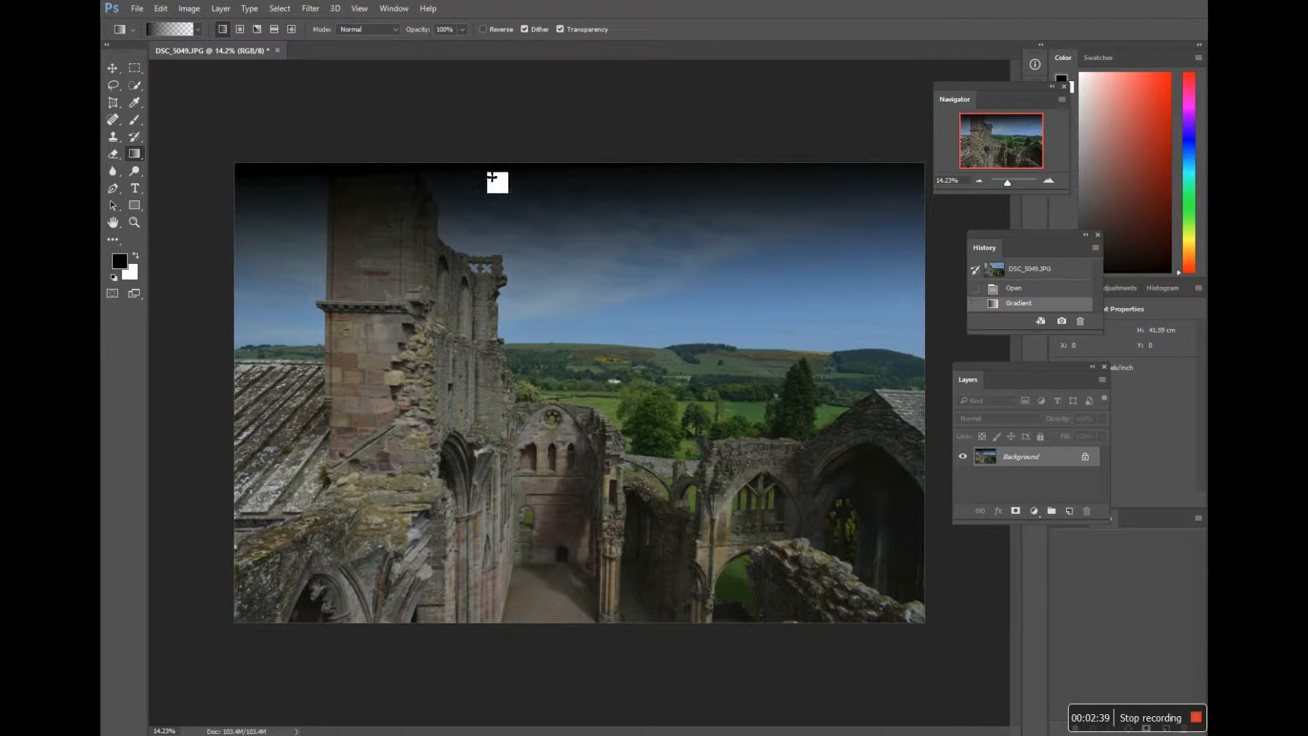
# Step: Try a pinkish-red foreground-to-transparent gradient with hue 342 over the sky and delete the test gradients from the history
pyautogui.click(121, 266)
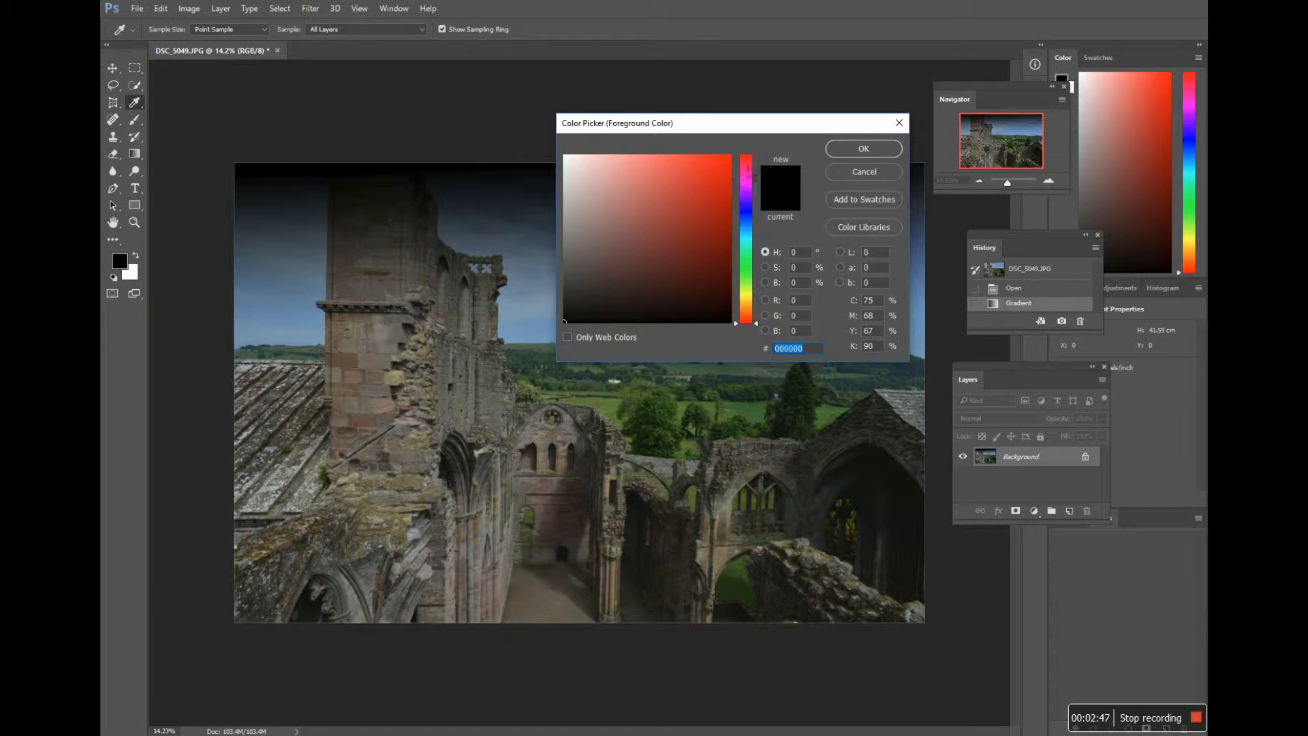
pyautogui.click(747, 173)
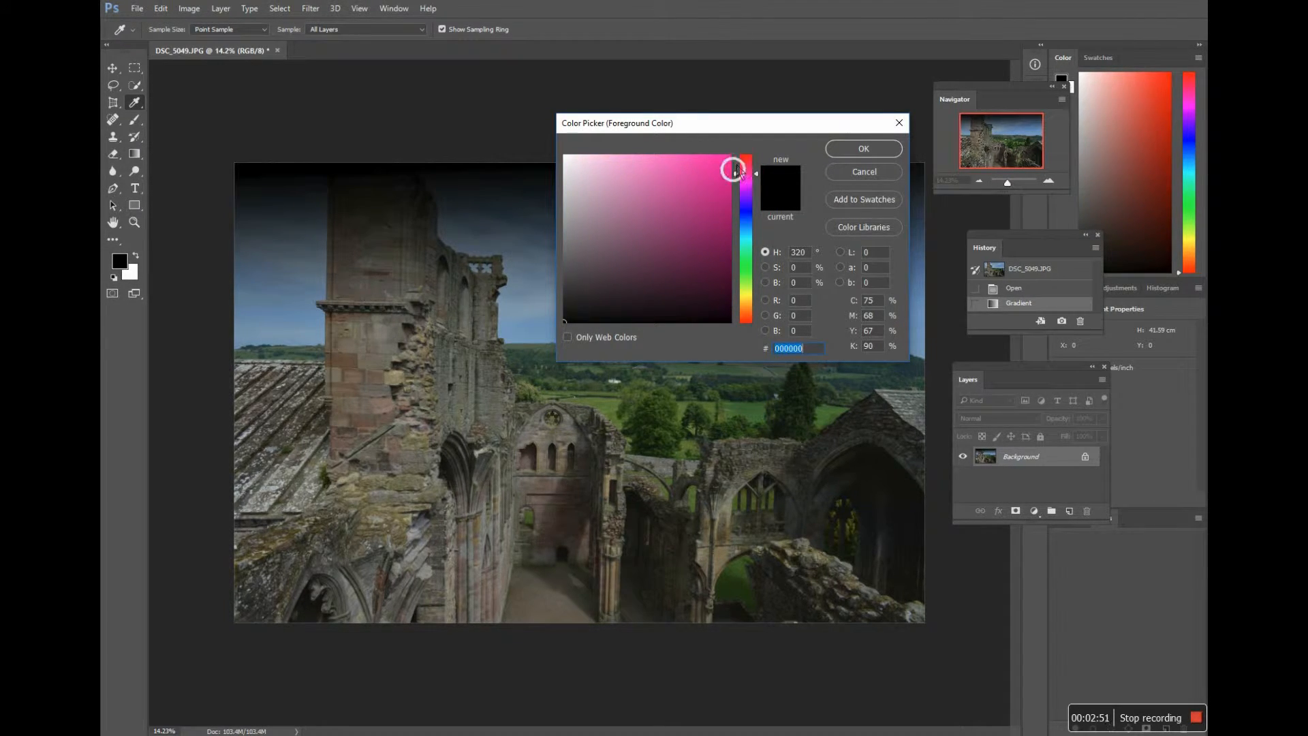
pyautogui.click(739, 162)
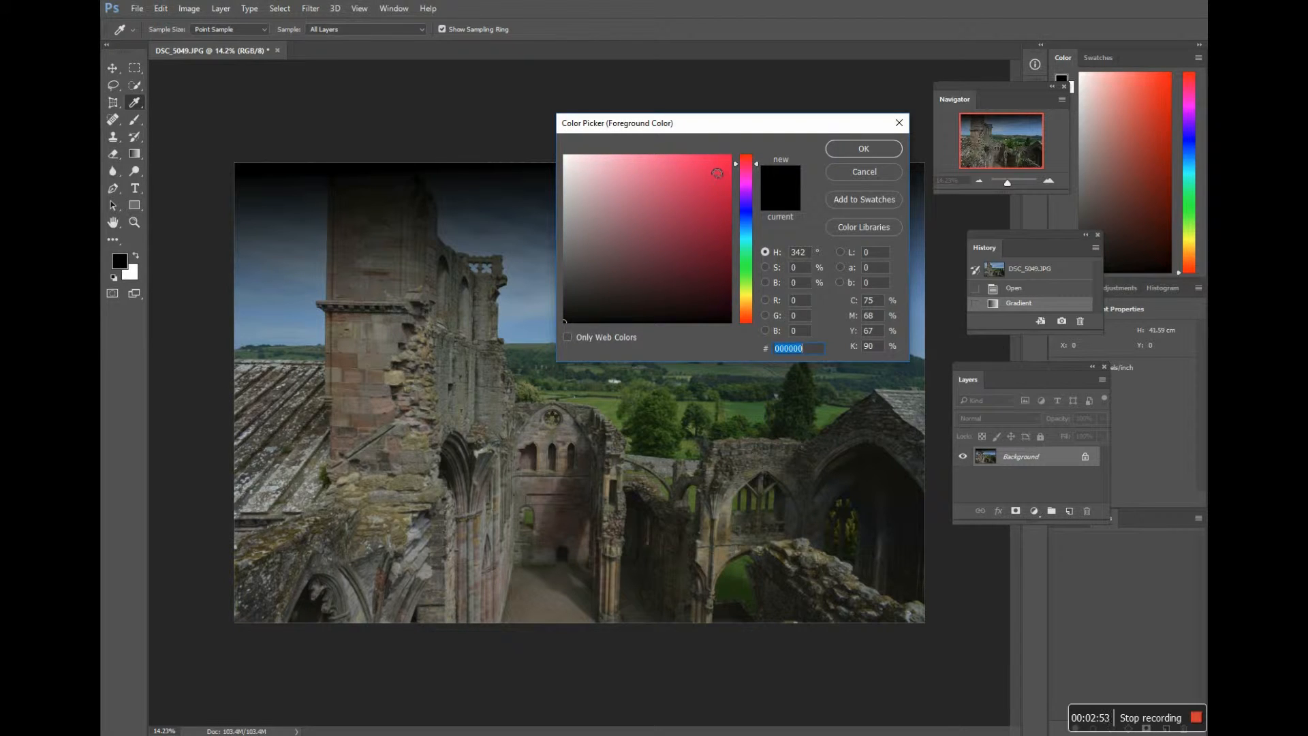
pyautogui.click(717, 173)
pyautogui.click(849, 151)
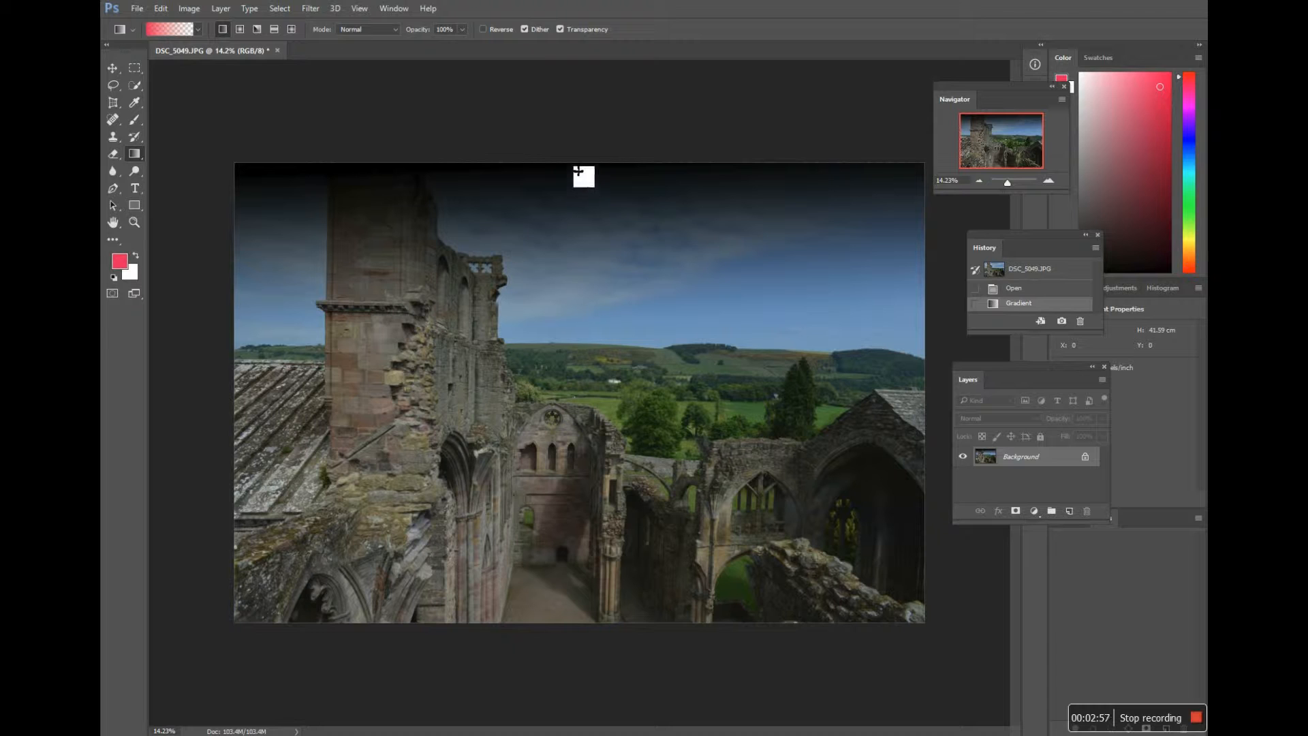
pyautogui.moveTo(578, 171); pyautogui.dragTo(588, 324)
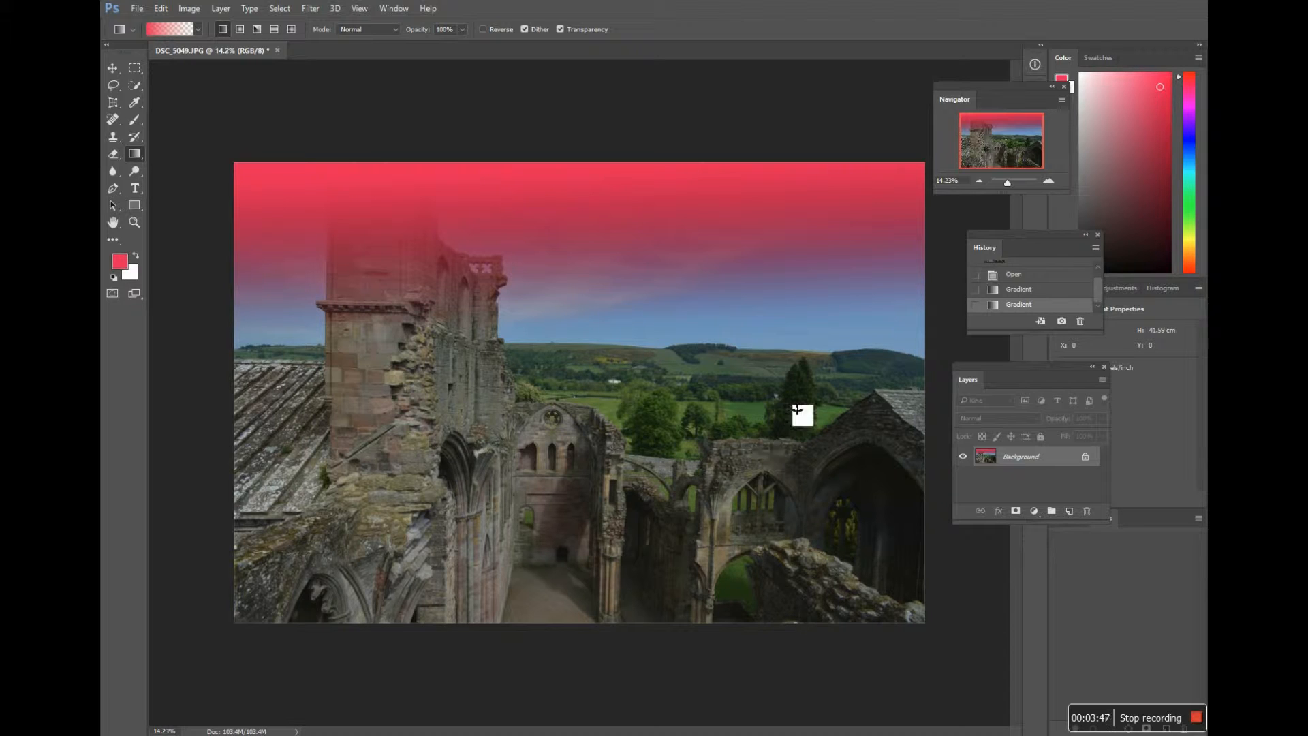
pyautogui.moveTo(1090, 310); pyautogui.dragTo(1084, 330)
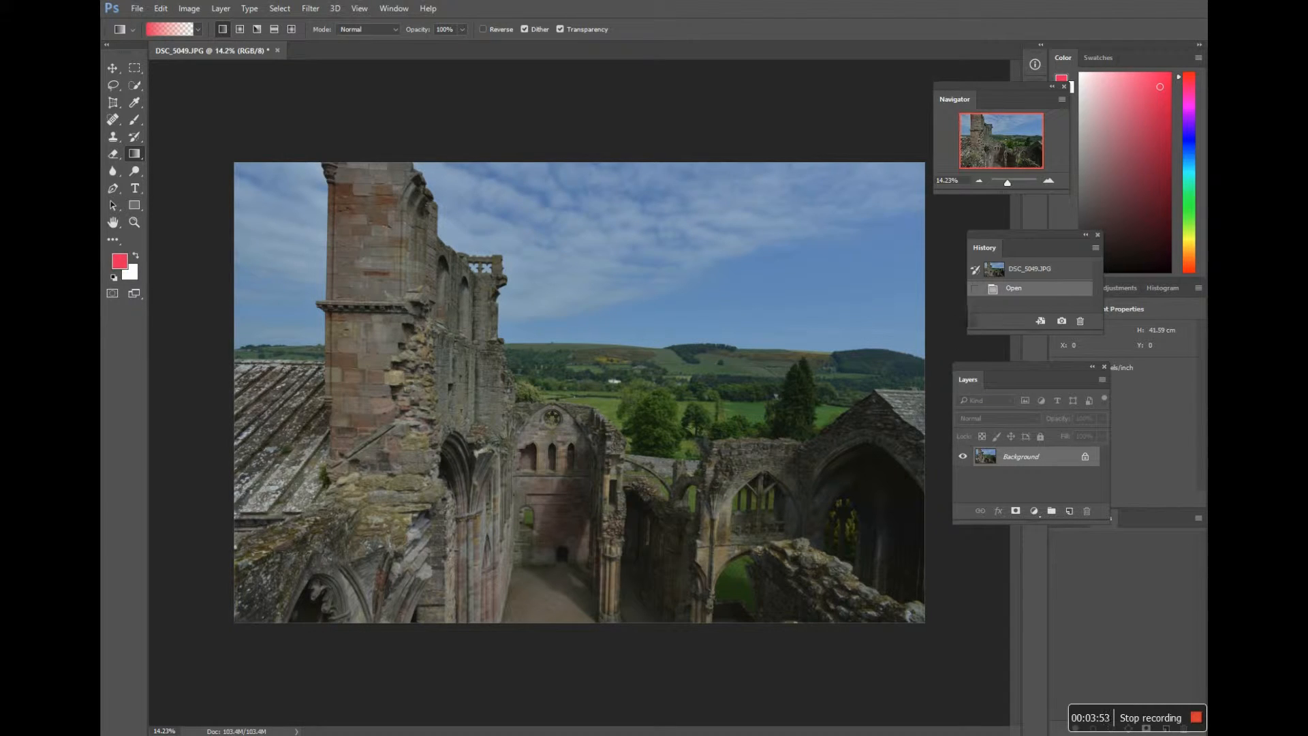
# Step: Restore the default black and white colours and try diamond, radial and reflected gradients over the sky
pyautogui.click(113, 278)
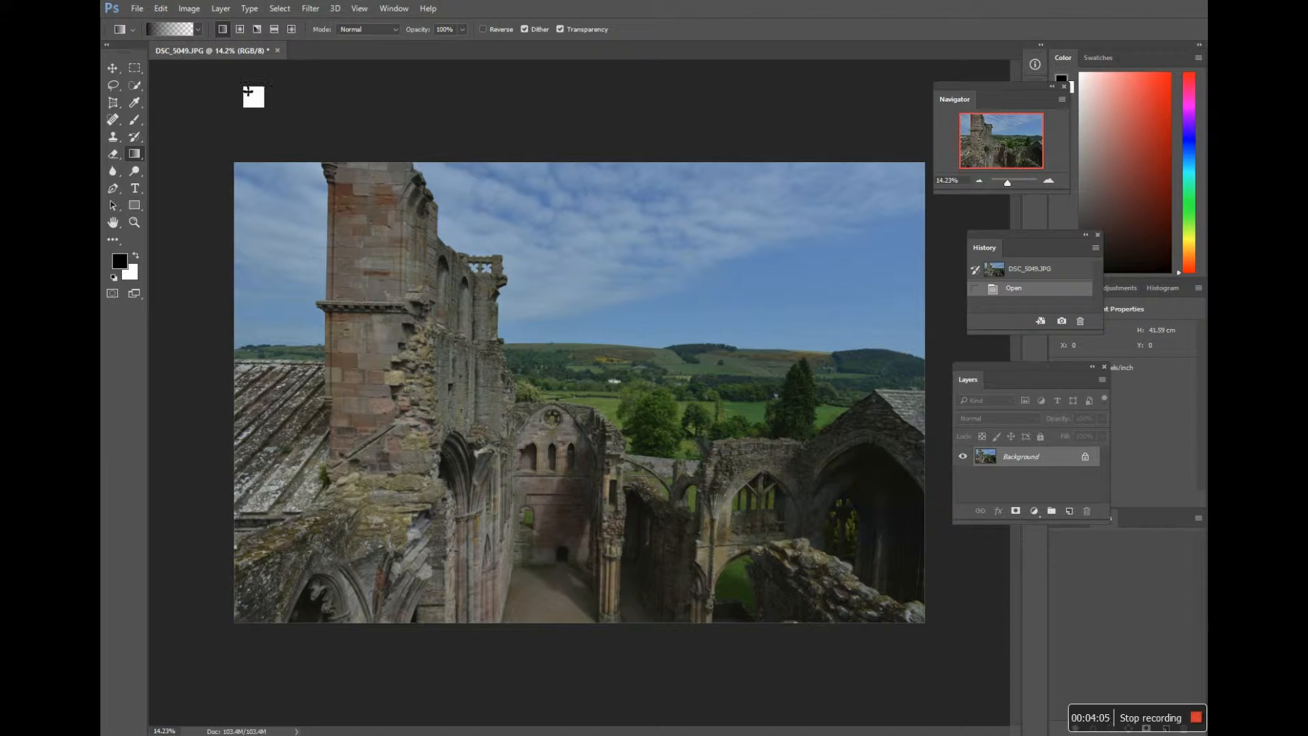
pyautogui.click(293, 32)
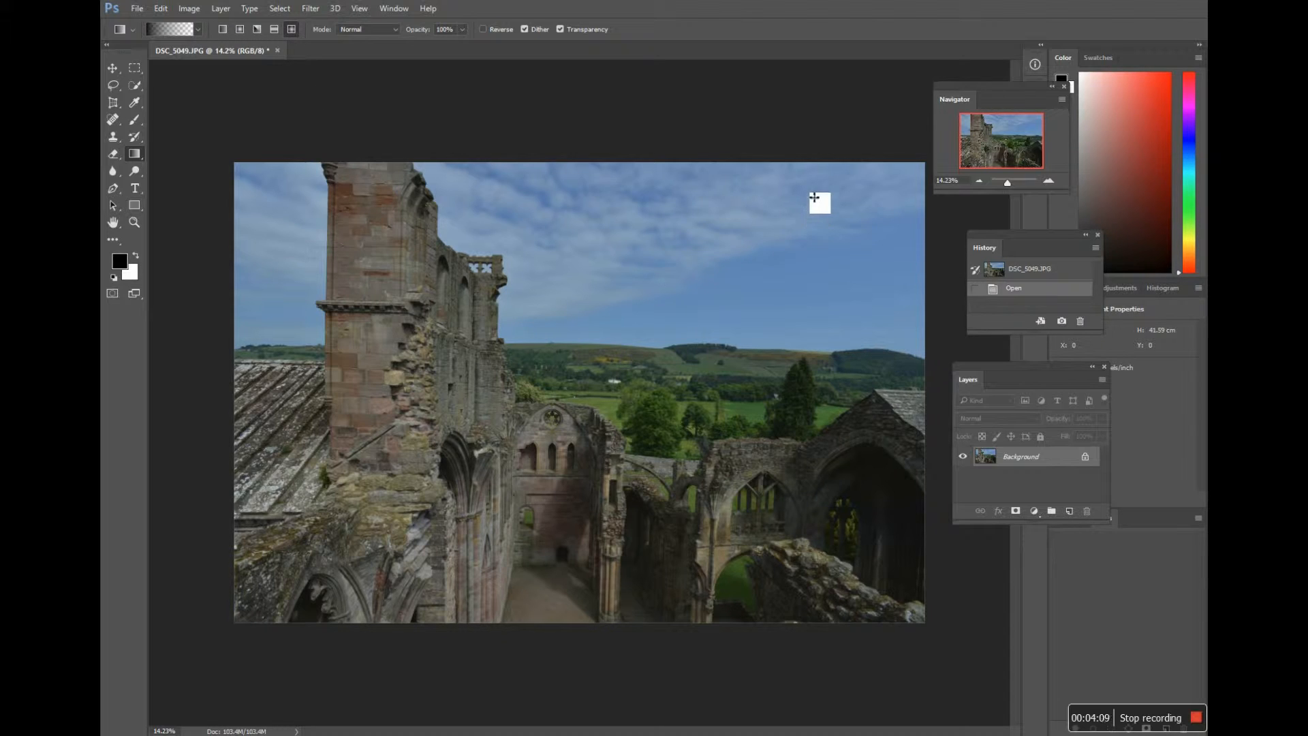
pyautogui.moveTo(810, 189); pyautogui.dragTo(737, 345)
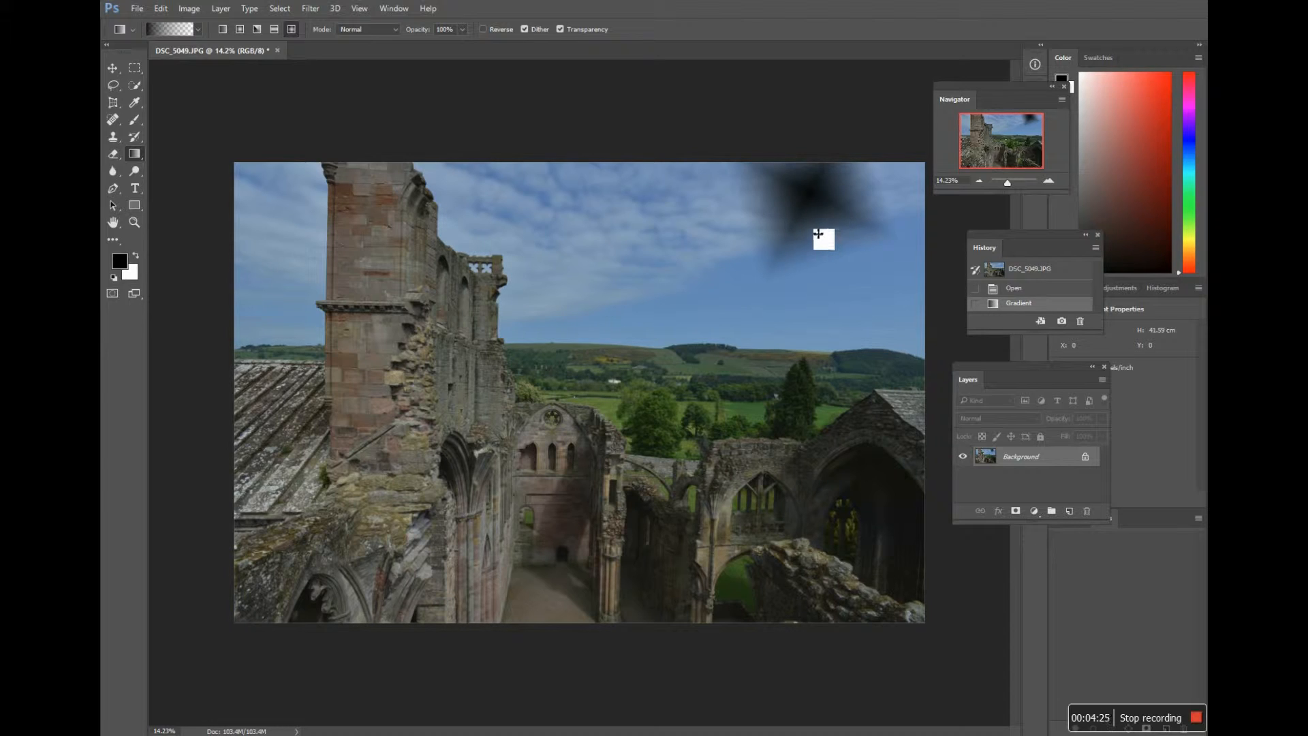
pyautogui.click(239, 30)
pyautogui.moveTo(560, 192); pyautogui.dragTo(623, 267)
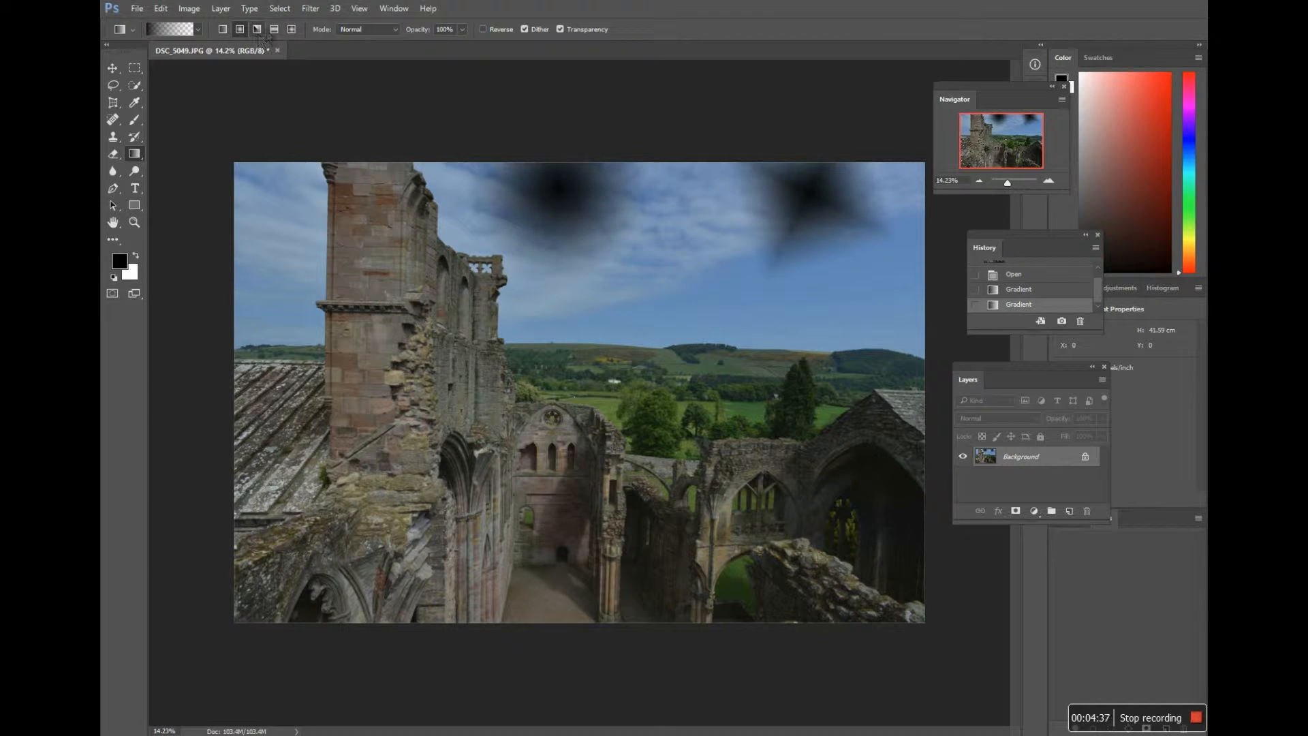
pyautogui.click(274, 29)
pyautogui.moveTo(670, 175); pyautogui.dragTo(715, 370)
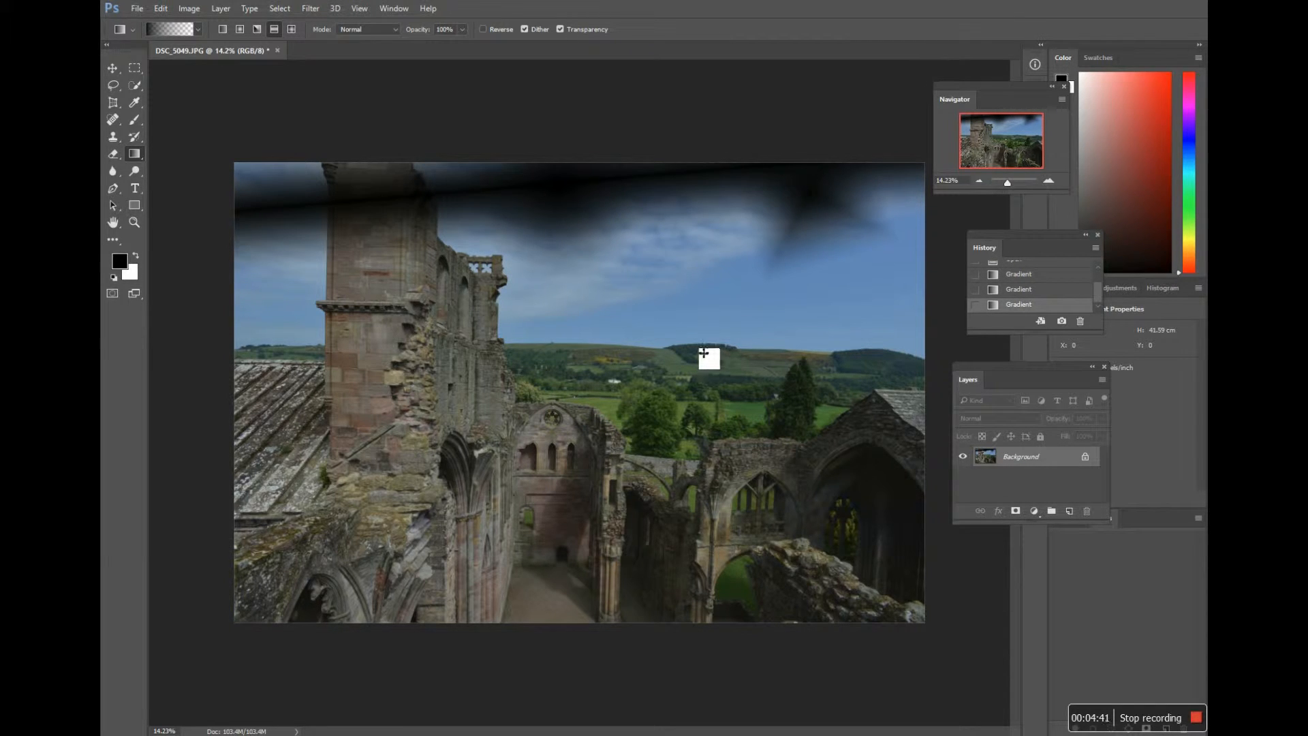
# Step: Switch the gradient style back to linear and delete the test gradients from the history
pyautogui.click(222, 30)
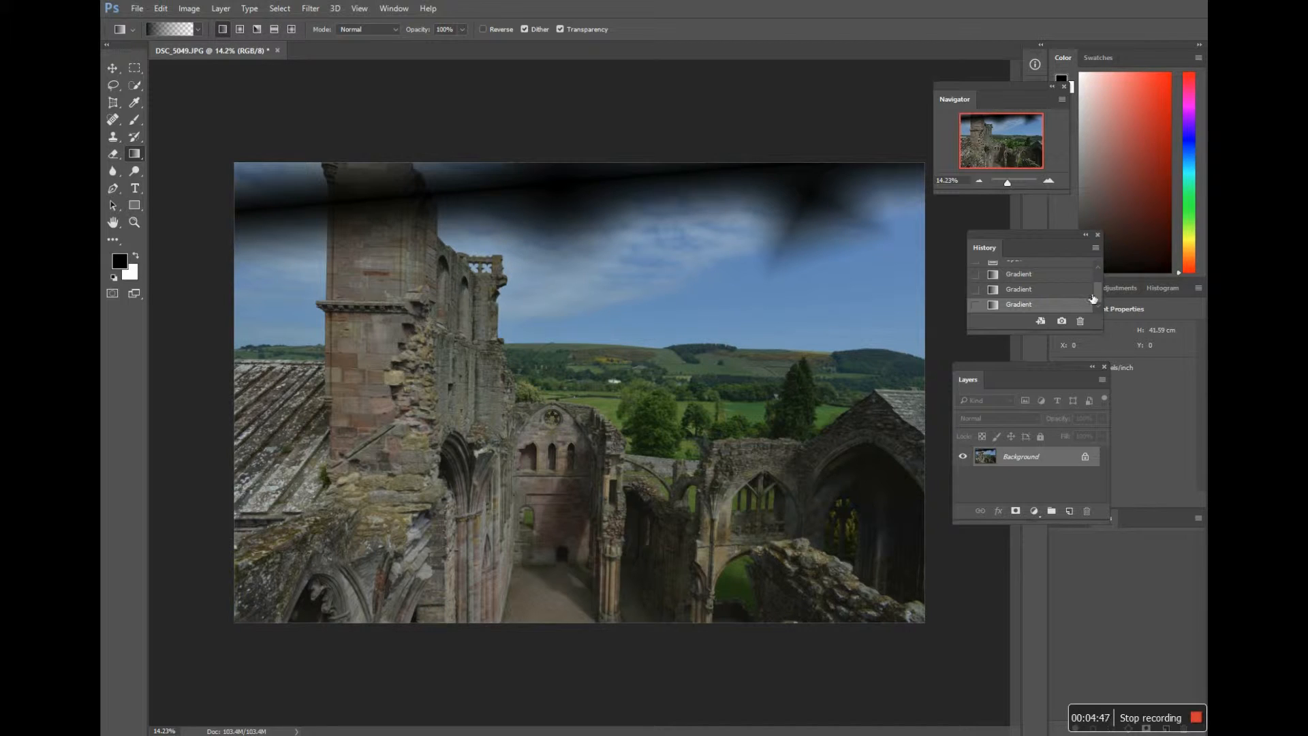
pyautogui.moveTo(1089, 306); pyautogui.dragTo(1083, 329)
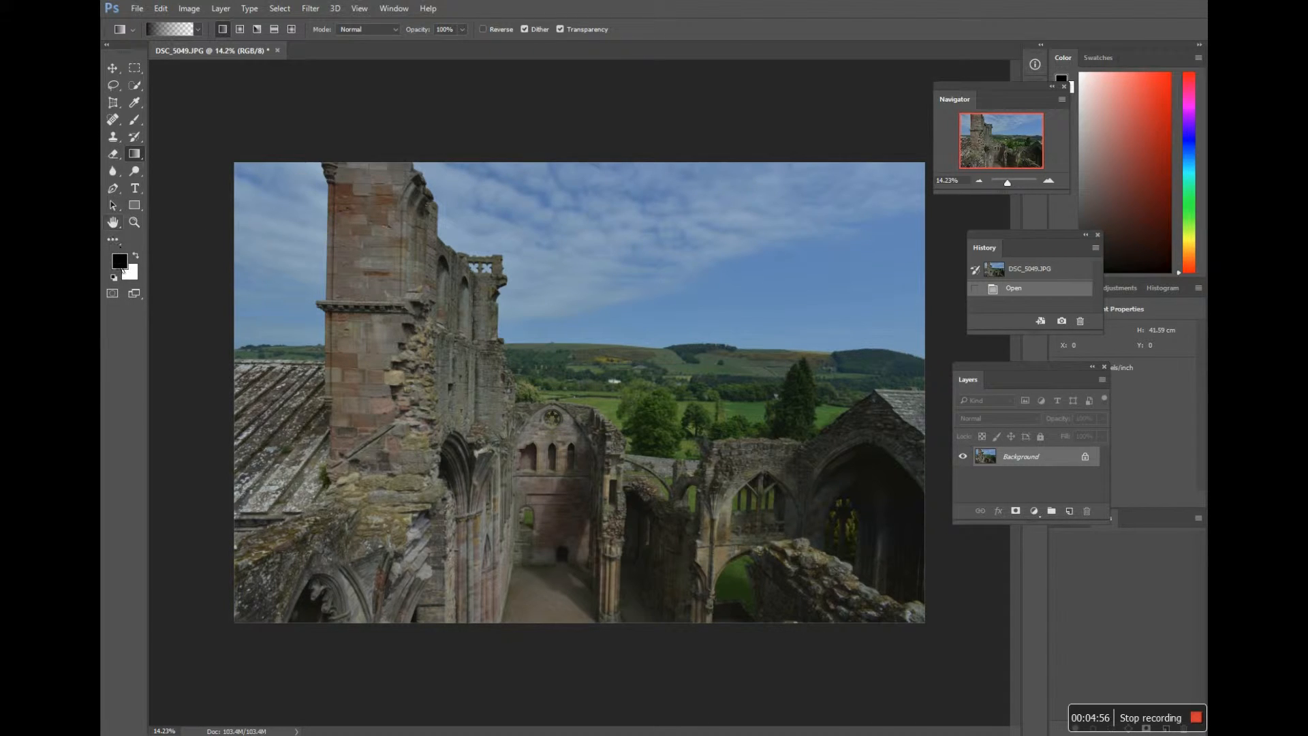
# Step: Set the foreground colour to blue 2a15c8 for the Gradient tool
pyautogui.click(123, 270)
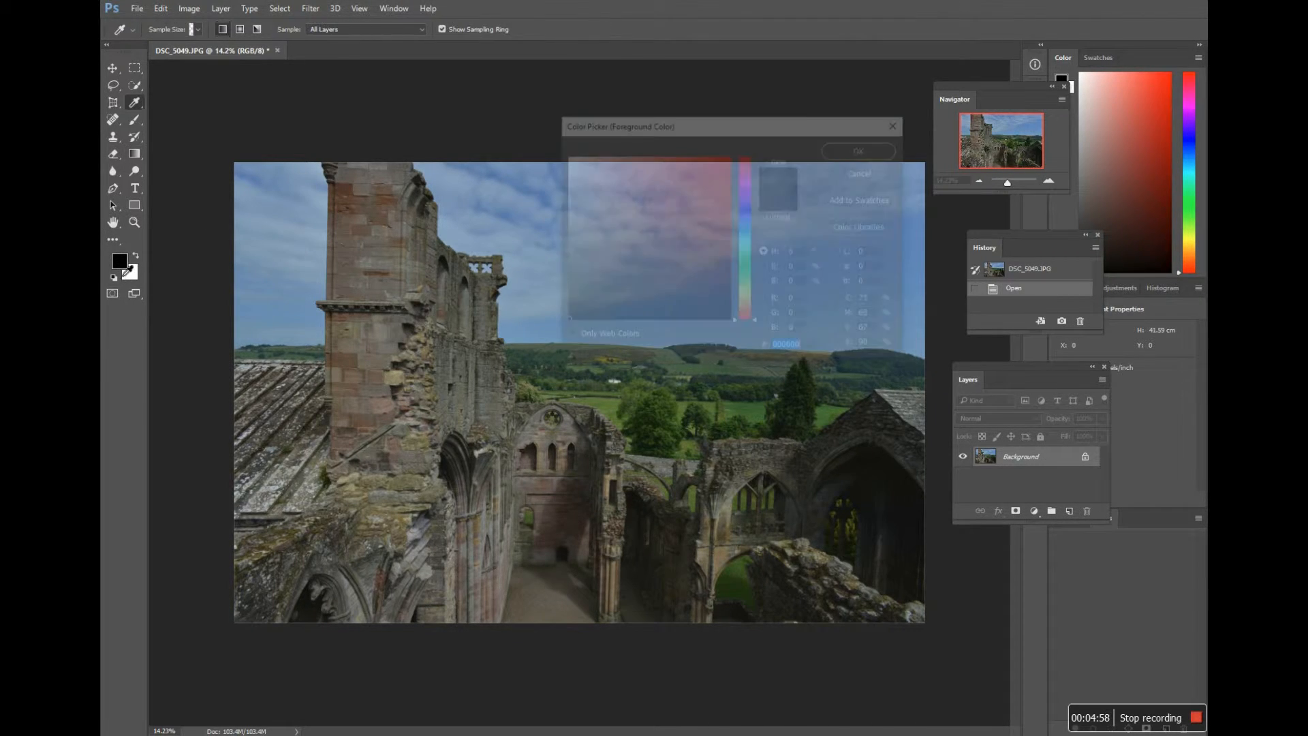
pyautogui.click(747, 208)
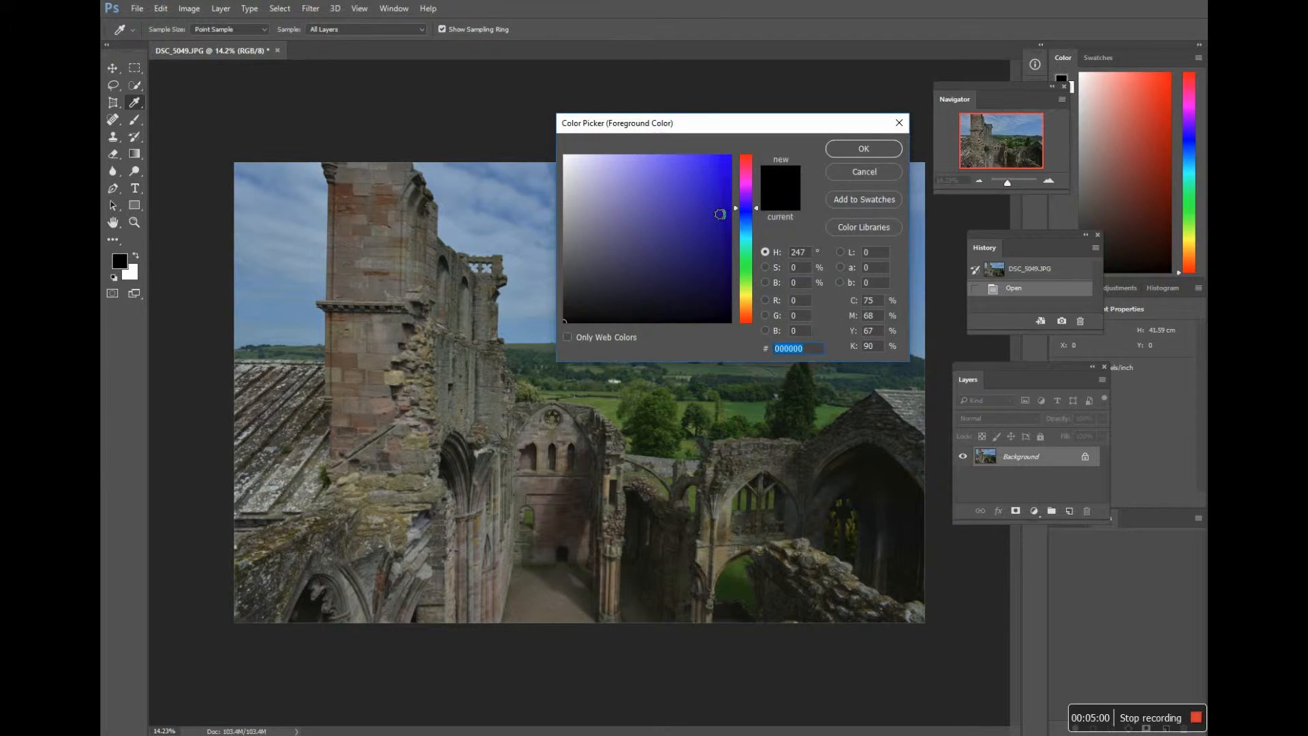
pyautogui.click(714, 191)
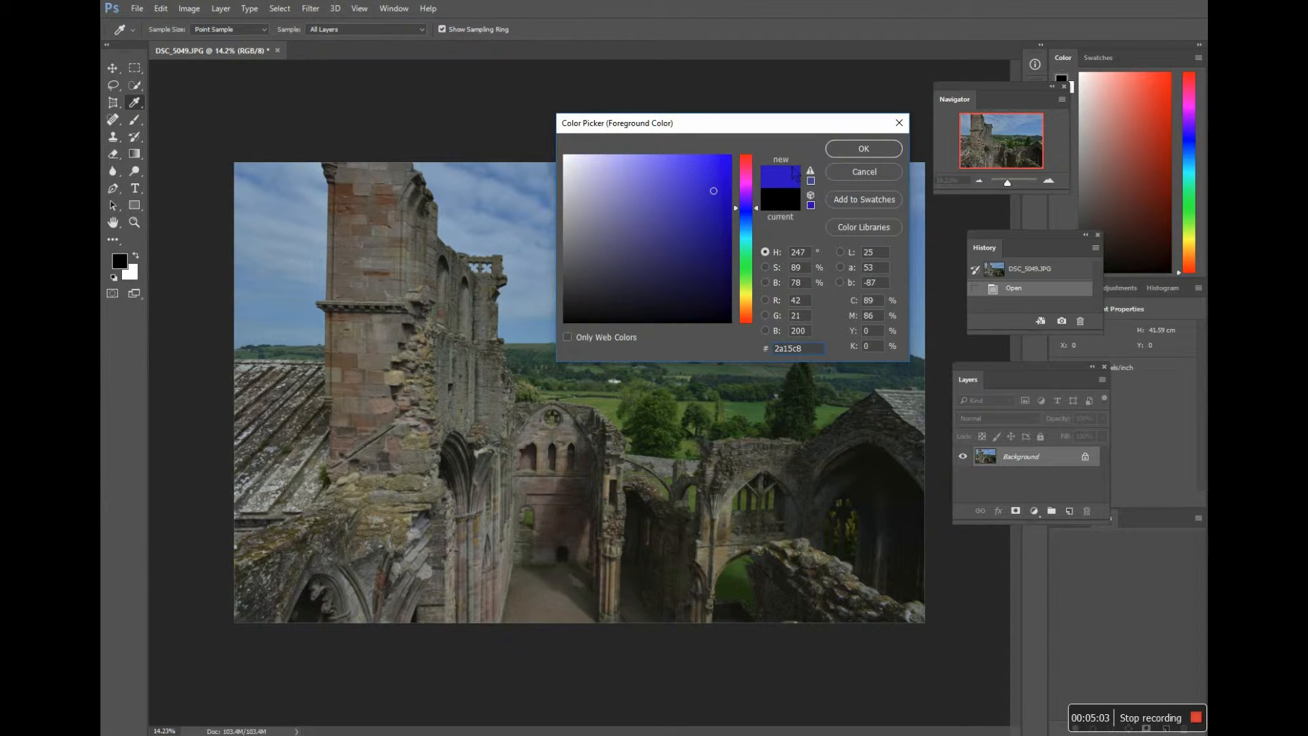
pyautogui.click(831, 154)
pyautogui.press('g')
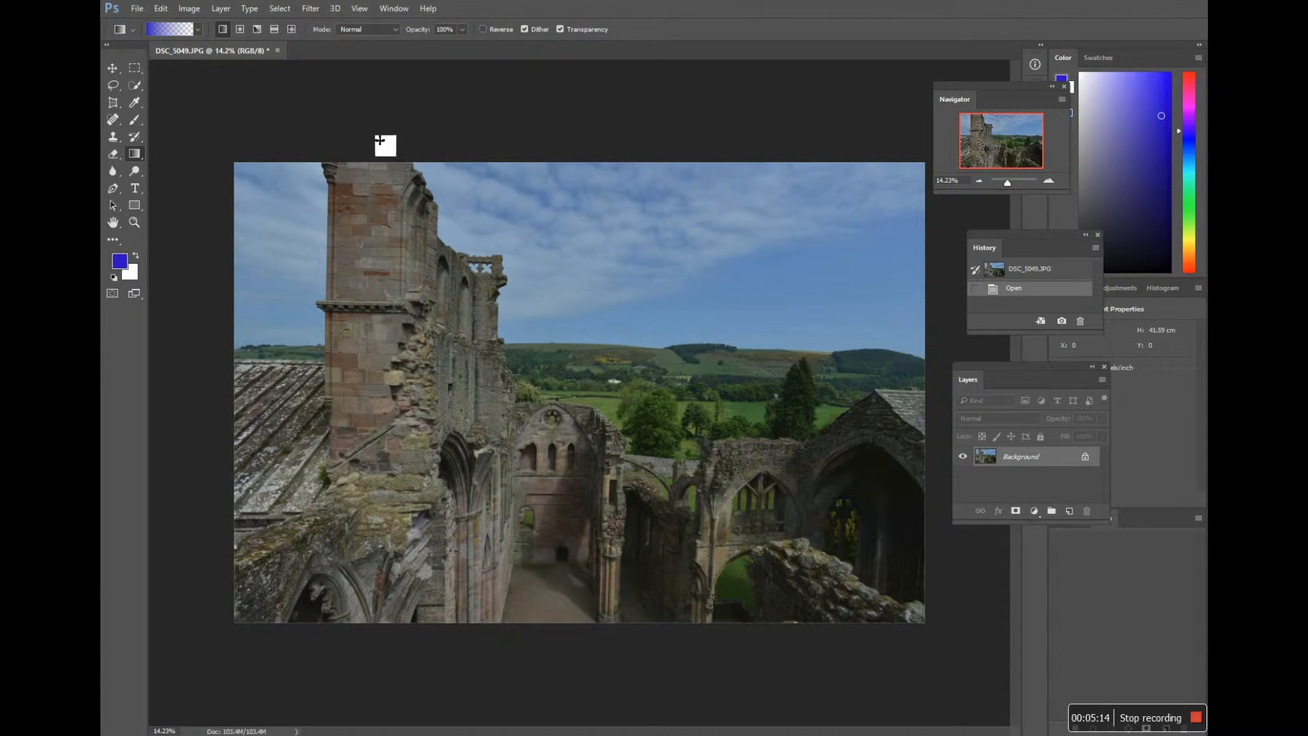
# Step: Select the sky on both sides of the tower with the Quick Selection tool
pyautogui.click(136, 87)
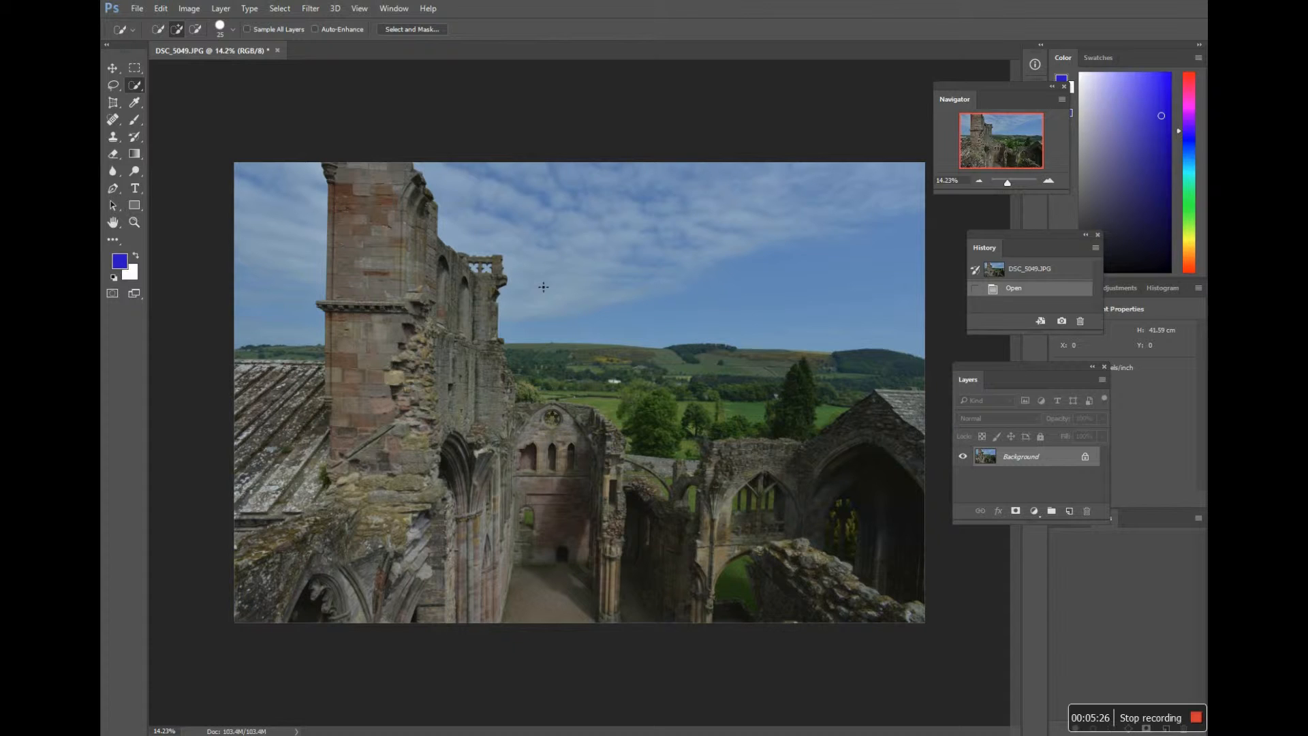
pyautogui.moveTo(582, 300)
pyautogui.mouseDown()
pyautogui.moveTo(571, 268)
pyautogui.moveTo(514, 238)
pyautogui.mouseUp()
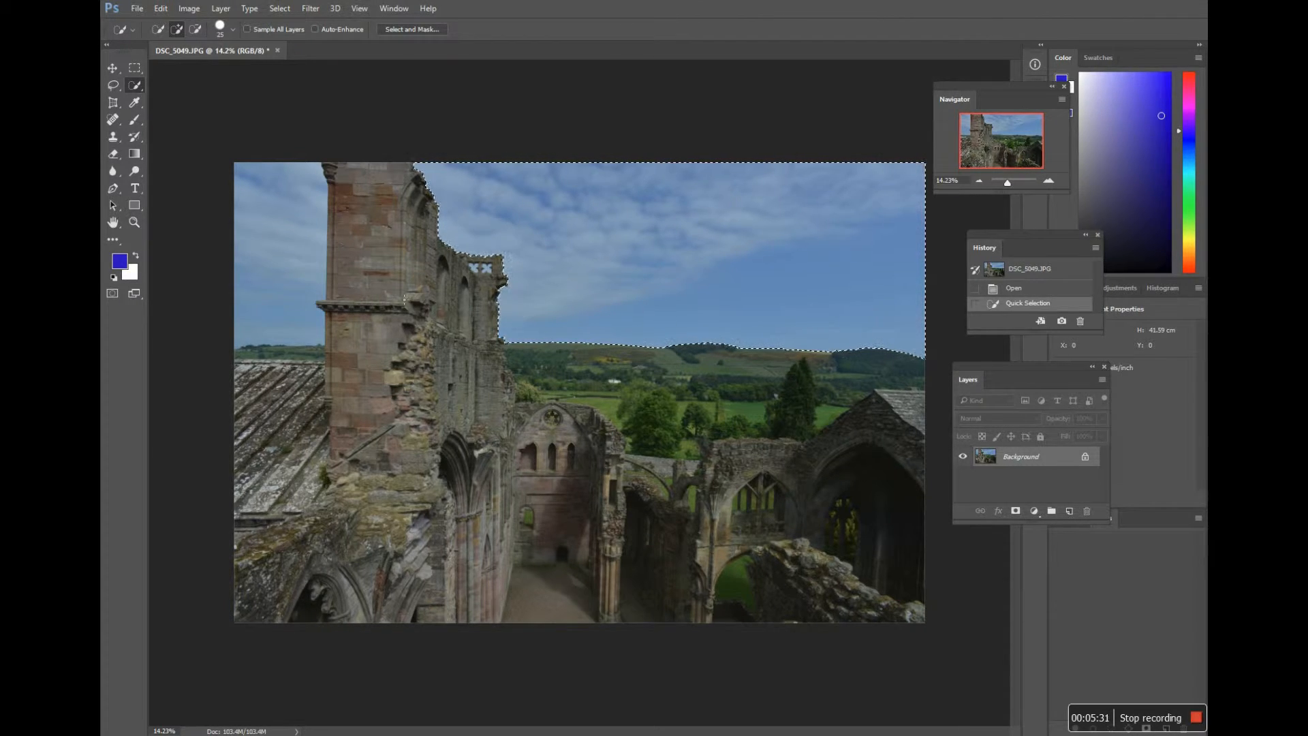
pyautogui.moveTo(271, 285); pyautogui.dragTo(293, 259)
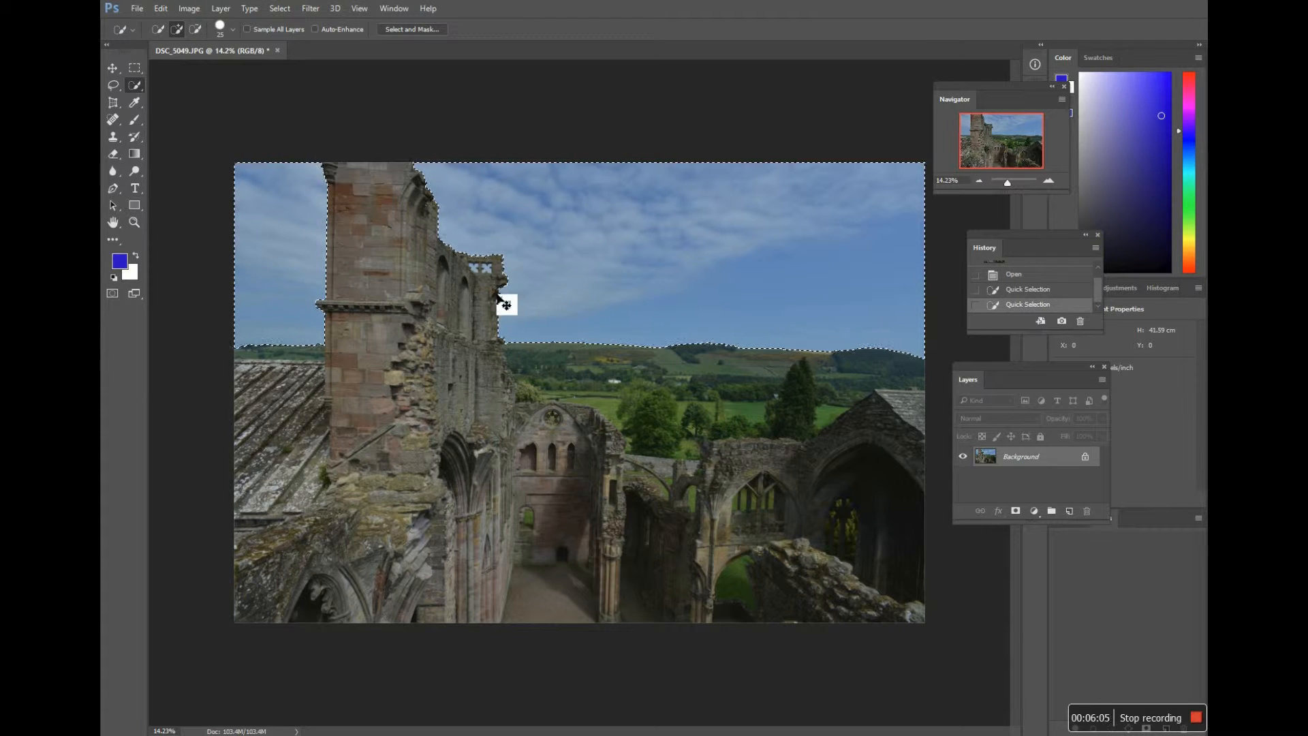
# Step: Add the small sky openings in the stone parapet beside the tower to the quick selection
pyautogui.scroll(4, 507, 305)
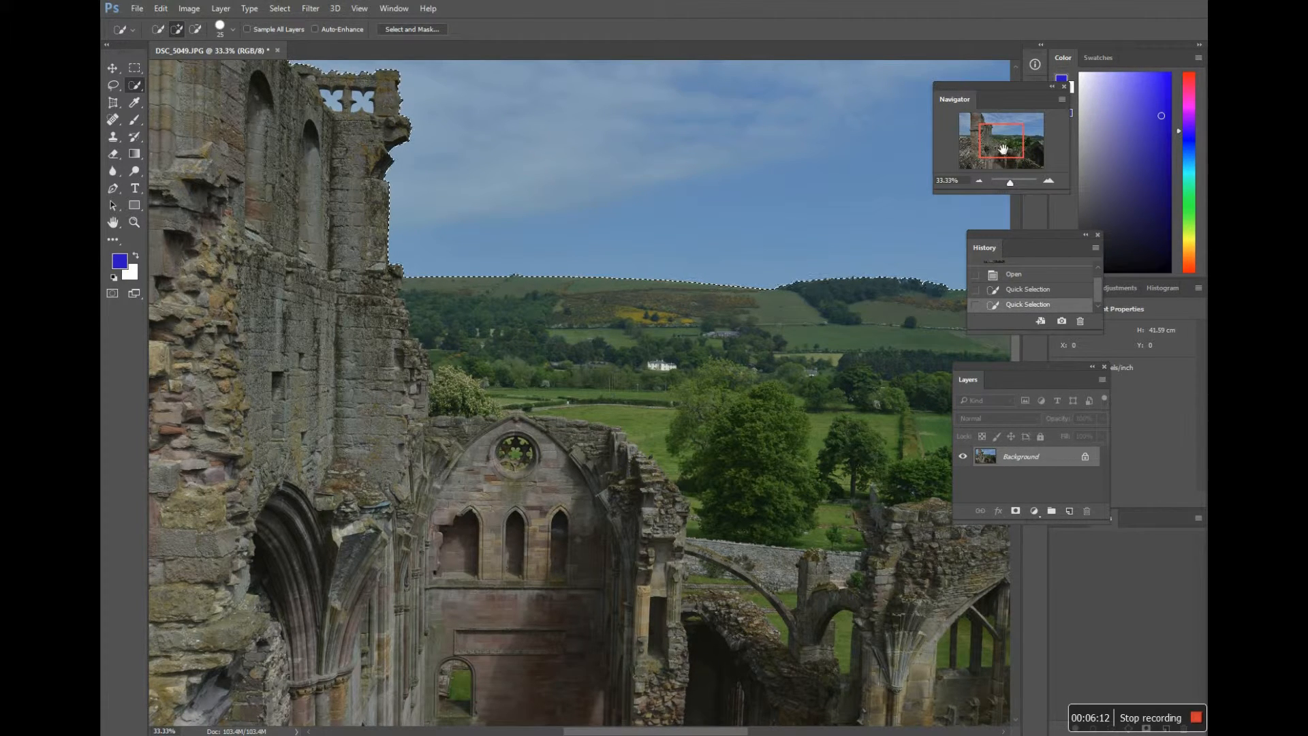
pyautogui.moveTo(998, 152); pyautogui.dragTo(997, 152)
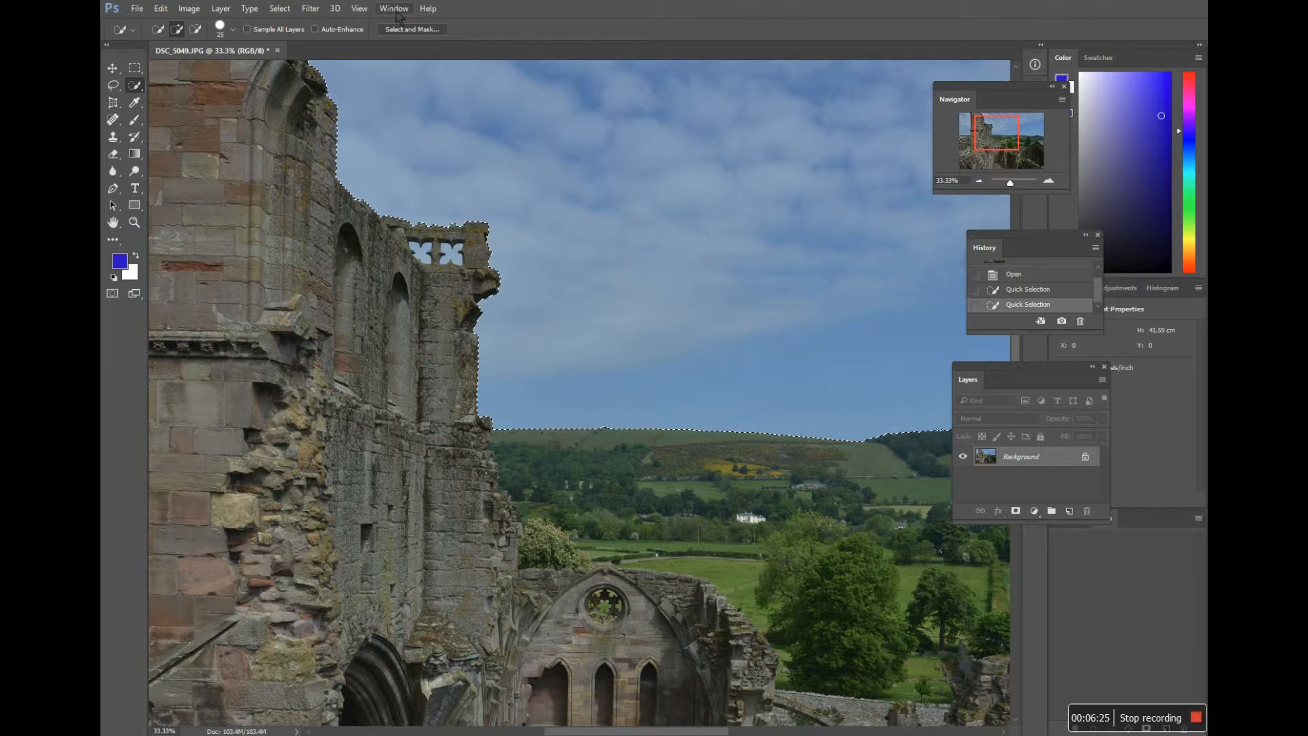
pyautogui.click(393, 9)
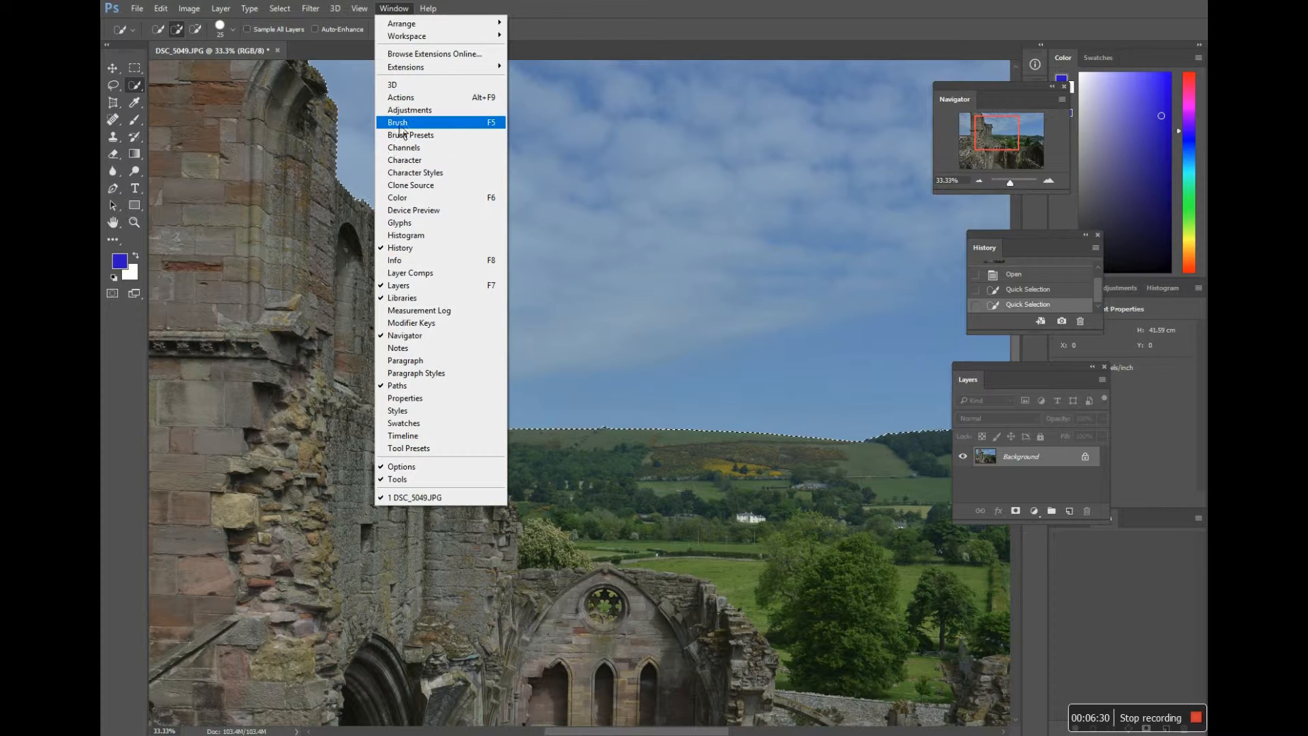
pyautogui.click(1000, 99)
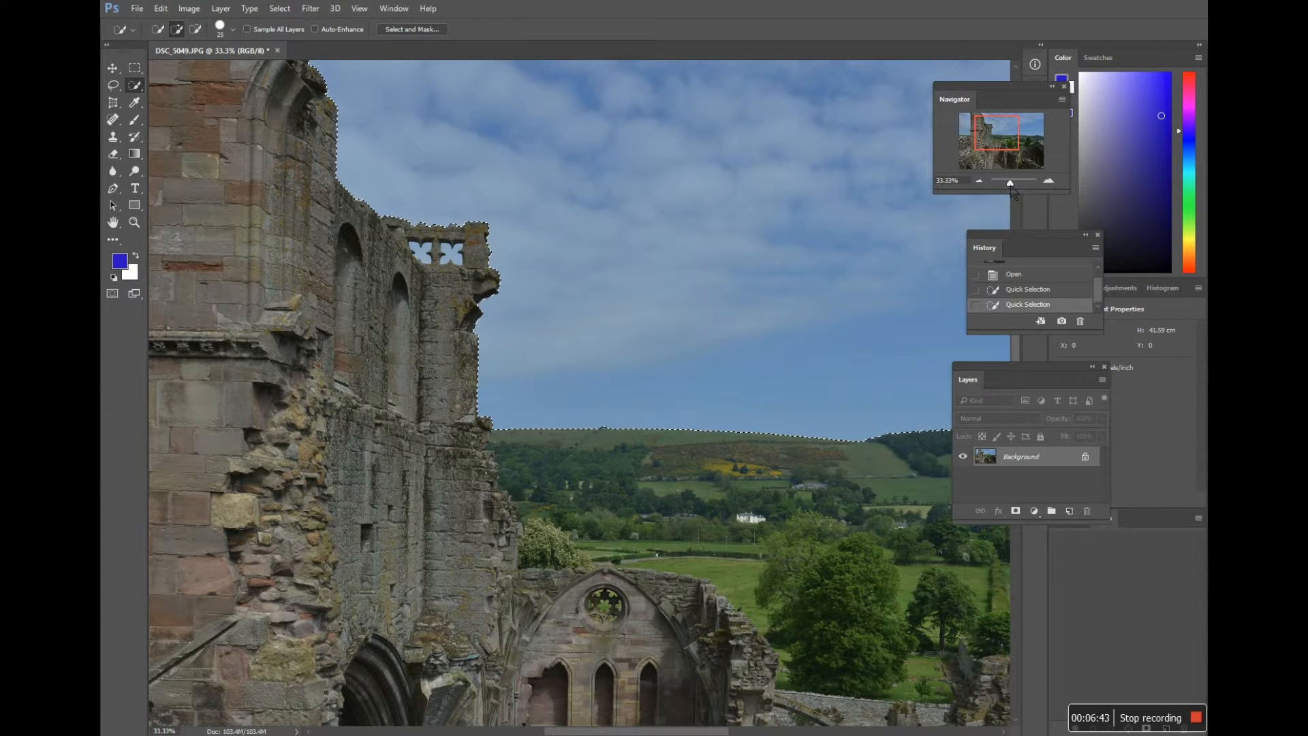
pyautogui.click(1011, 184)
pyautogui.moveTo(1012, 188); pyautogui.dragTo(1014, 189)
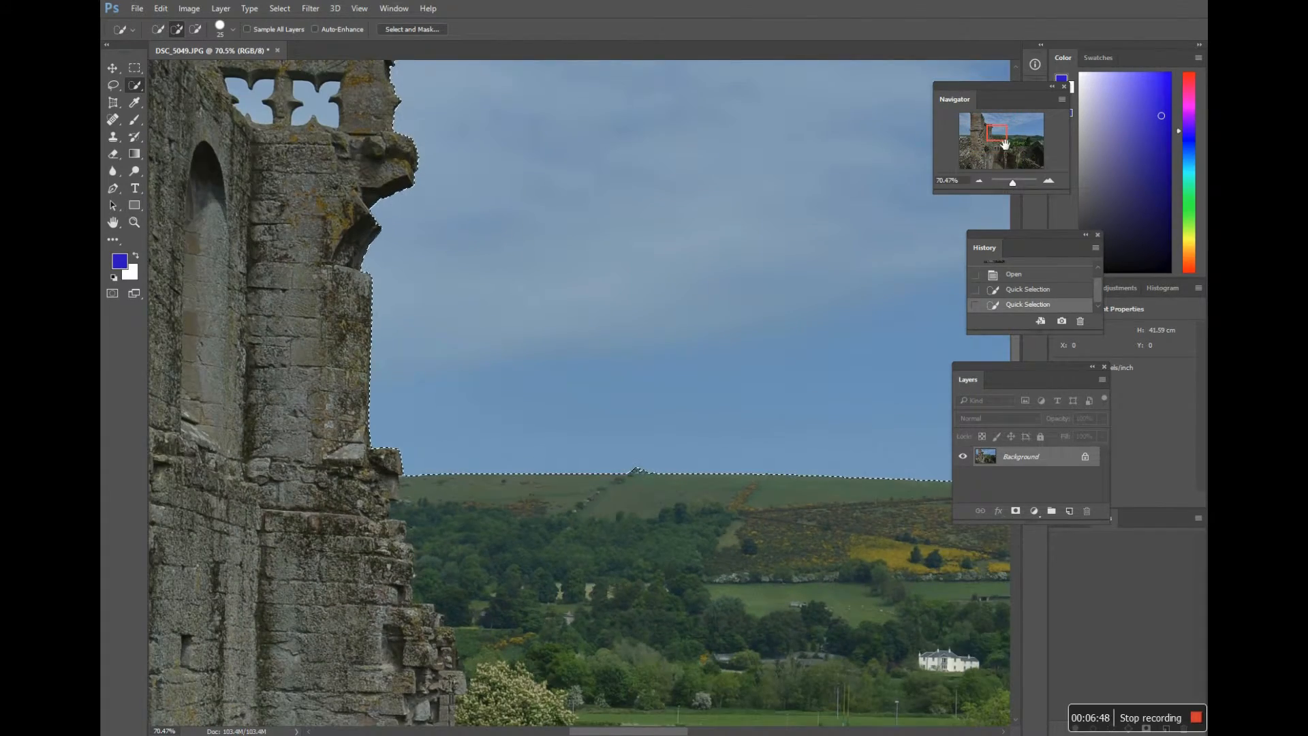
pyautogui.moveTo(1009, 143); pyautogui.dragTo(998, 141)
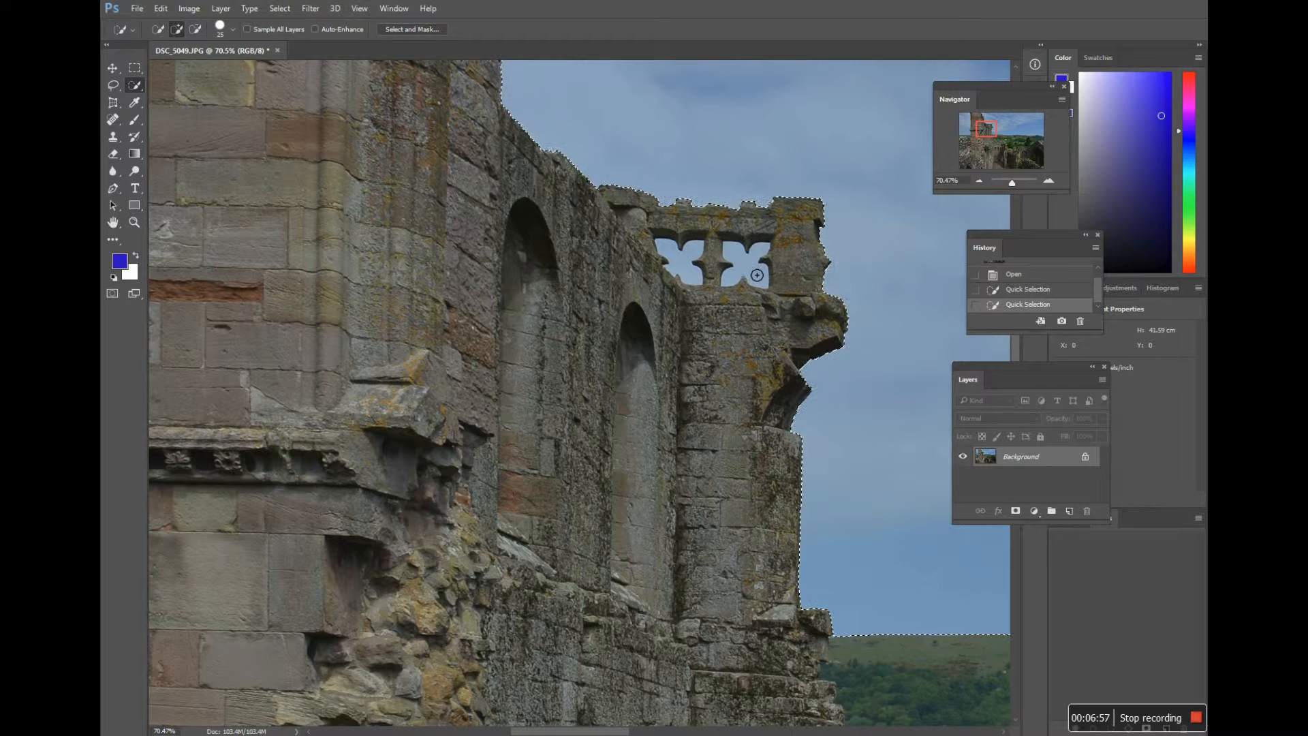
pyautogui.click(748, 269)
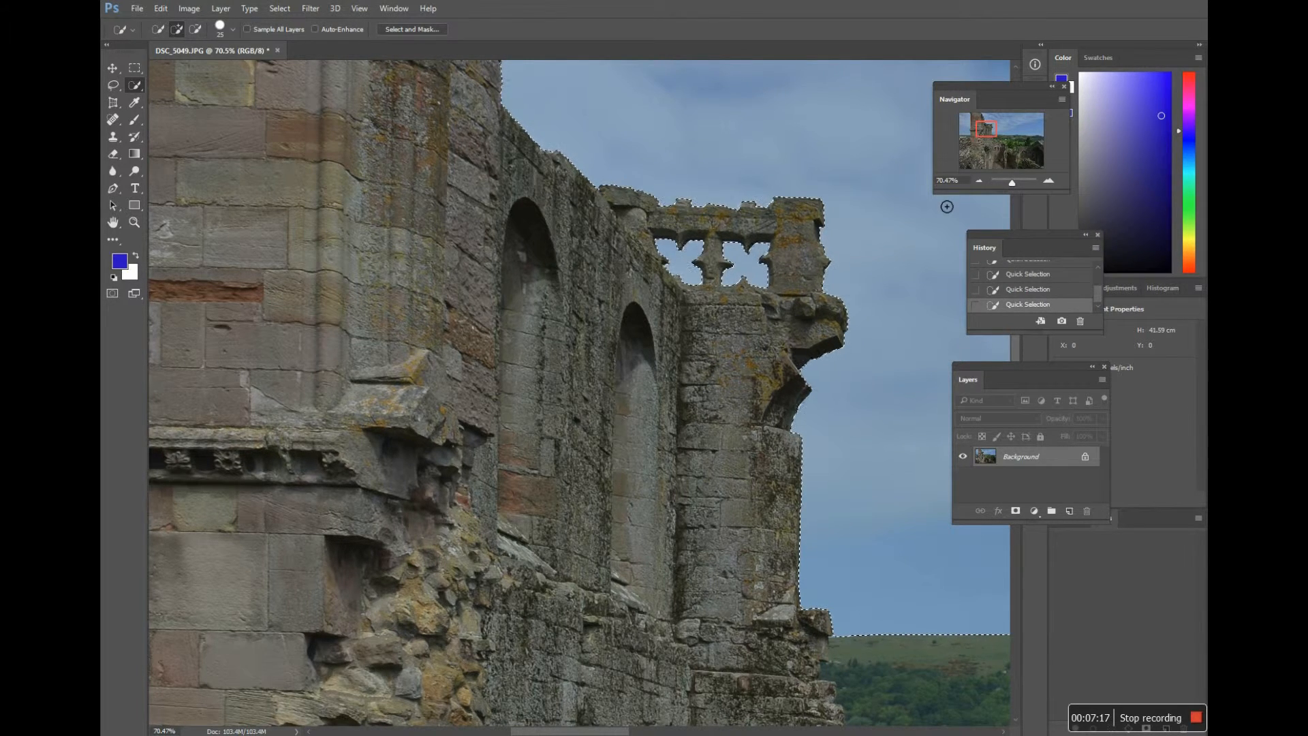
pyautogui.hotkey('ctrl', '-')
pyautogui.hotkey('ctrl', '-')
pyautogui.hotkey('ctrl', '-')
pyautogui.hotkey('ctrl', '-')
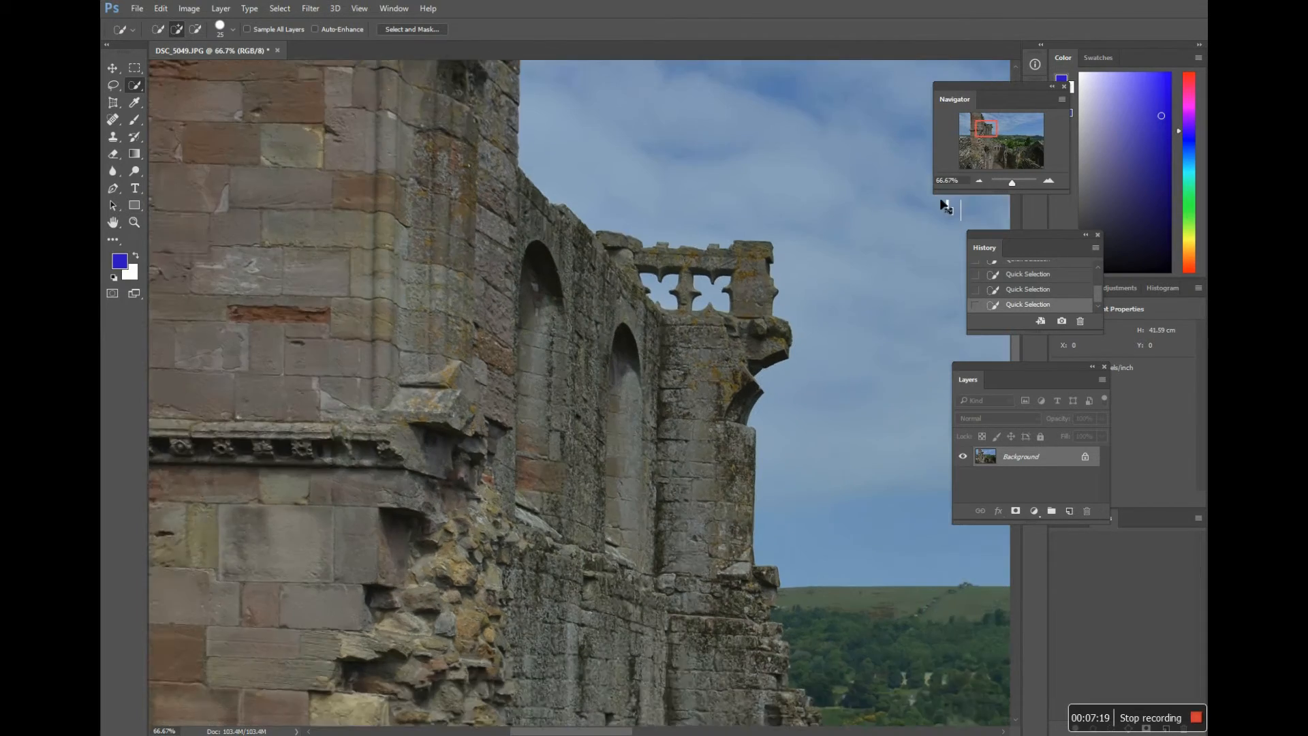
pyautogui.hotkey('ctrl', '-')
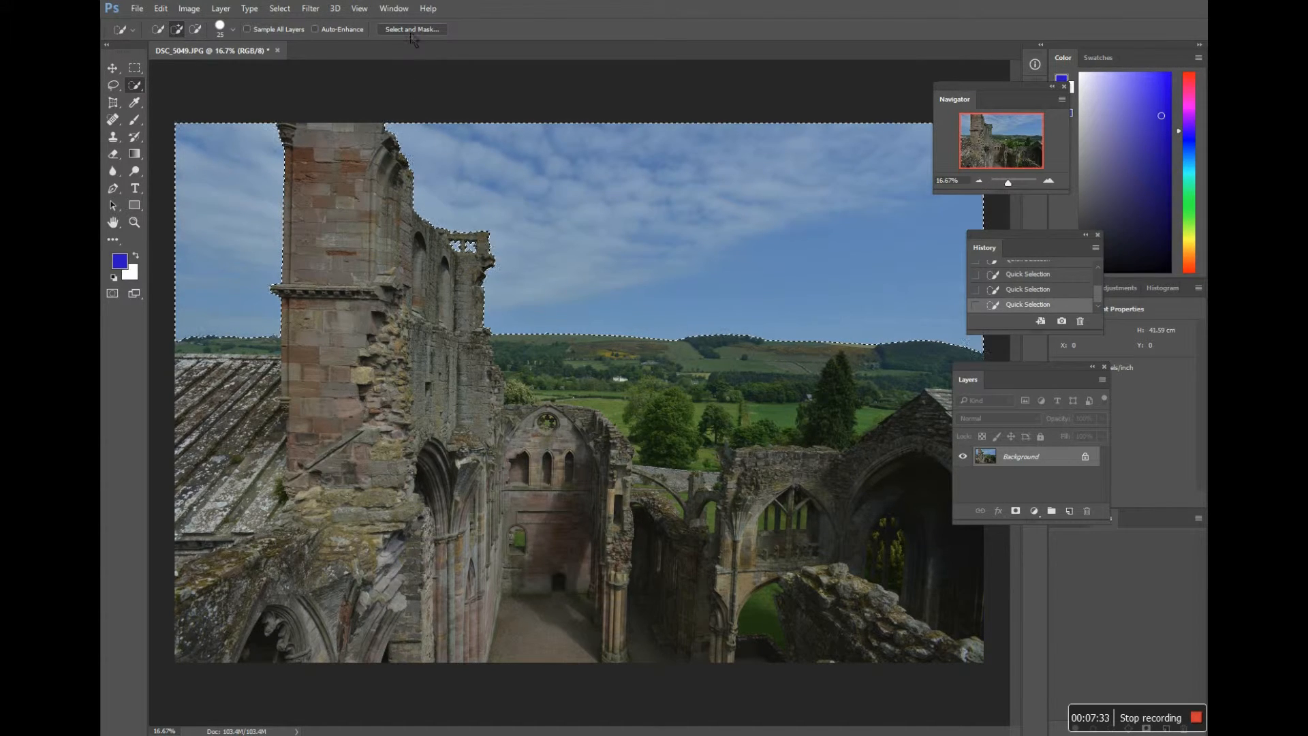
# Step: Refine the sky selection in Select and Mask and output the result as a selection
pyautogui.click(414, 32)
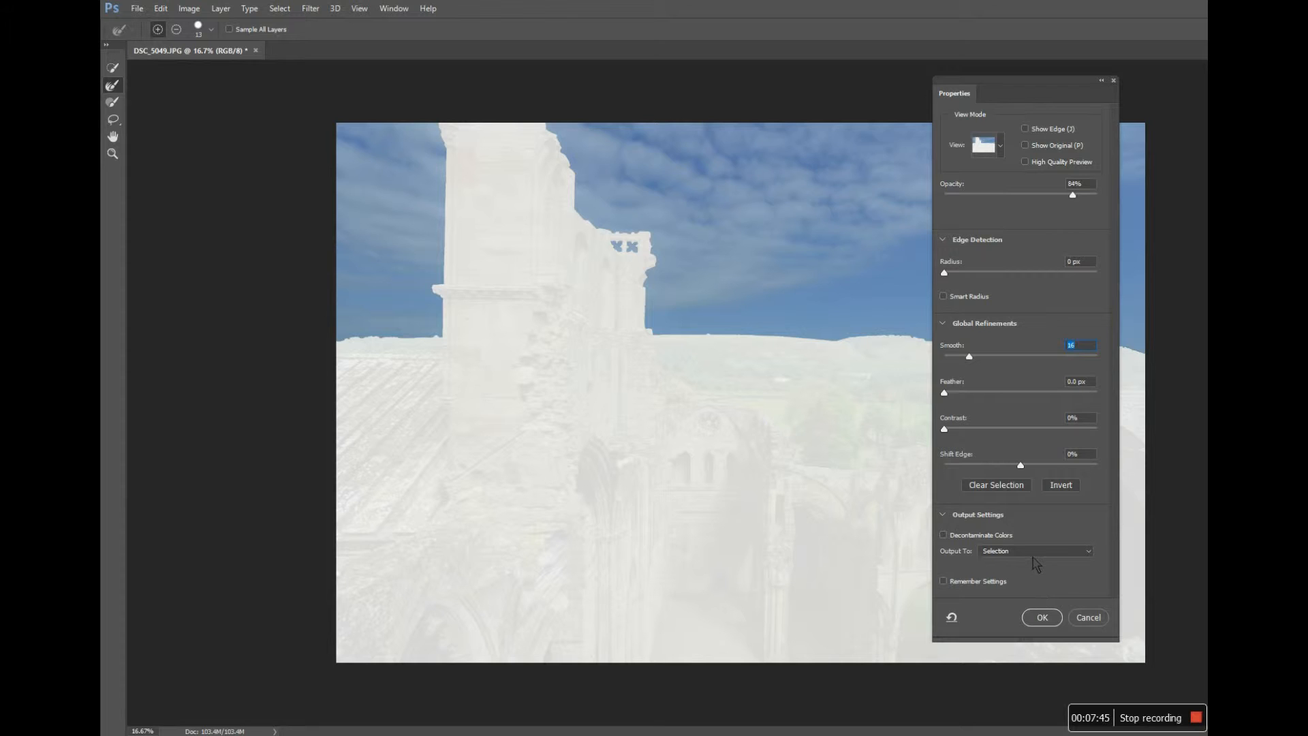
pyautogui.click(1043, 617)
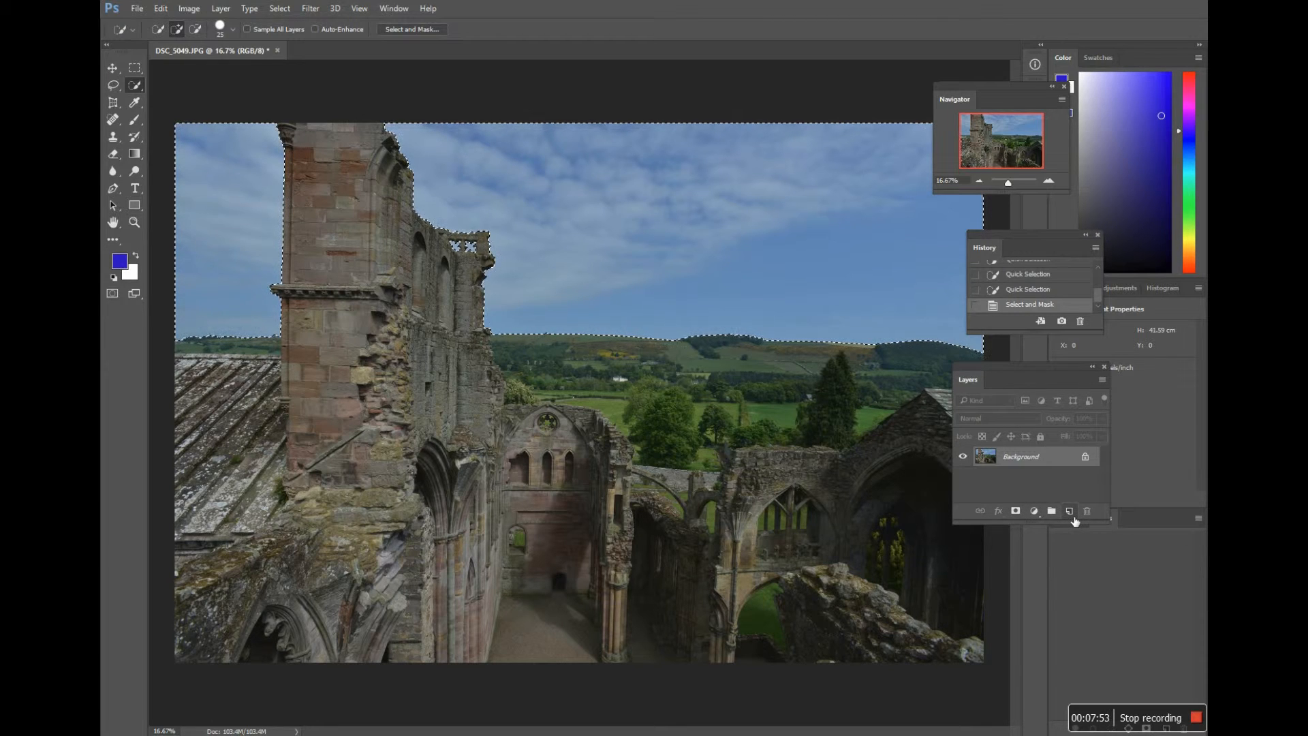
# Step: Create a new layer and fill the sky selection with a blue-to-transparent linear gradient fading down from the top of the photo
pyautogui.click(1070, 511)
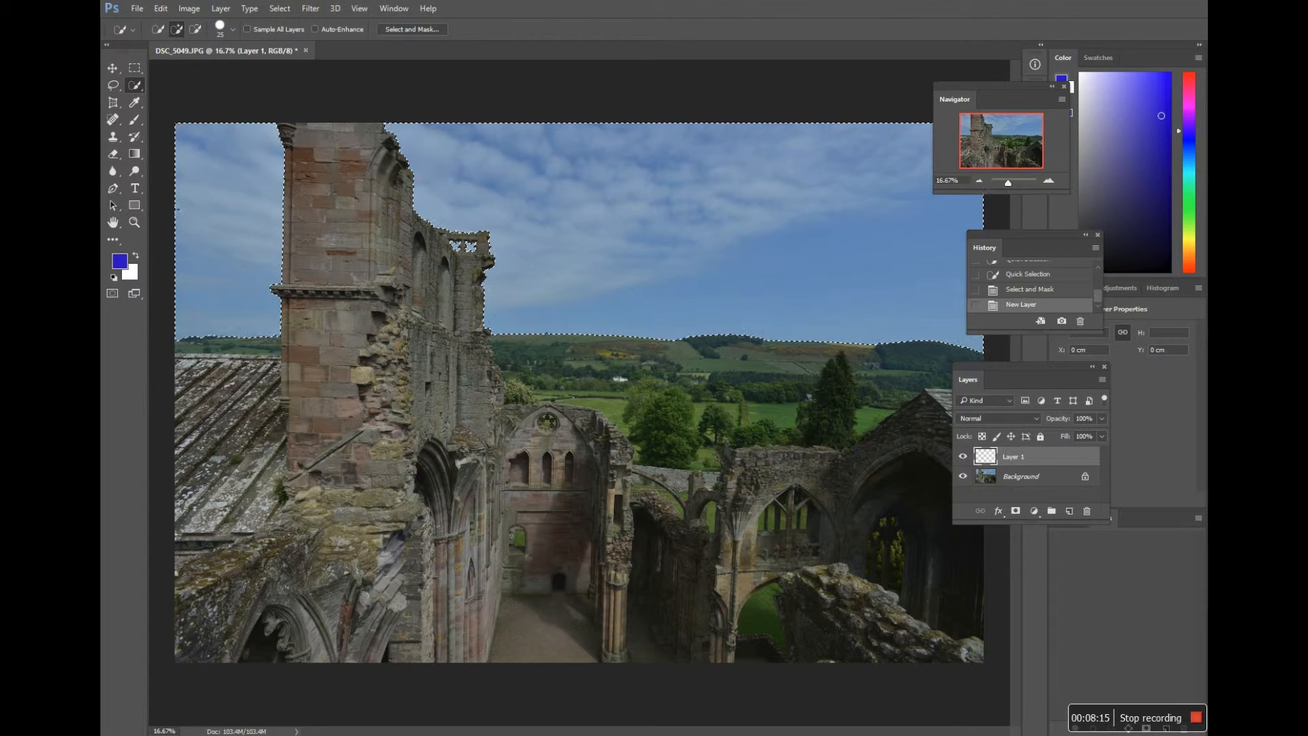
pyautogui.click(134, 156)
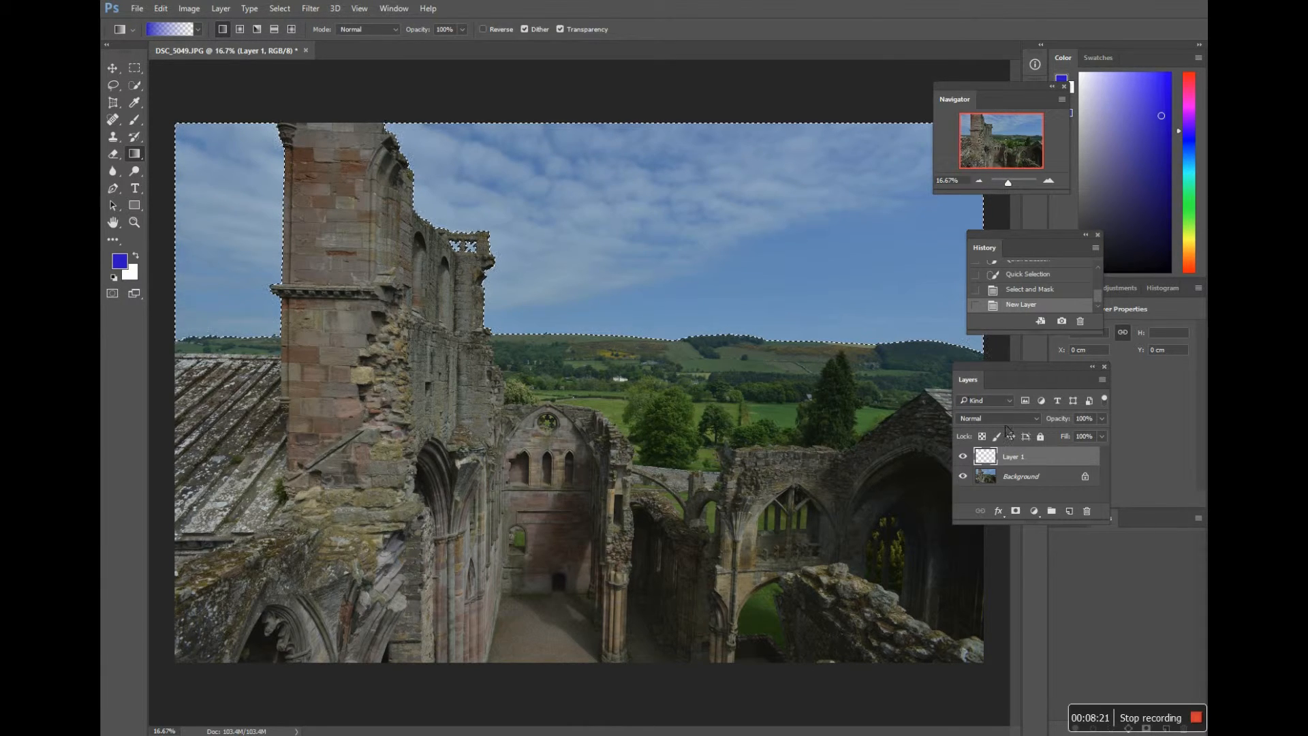
pyautogui.moveTo(997, 452); pyautogui.dragTo(621, 279)
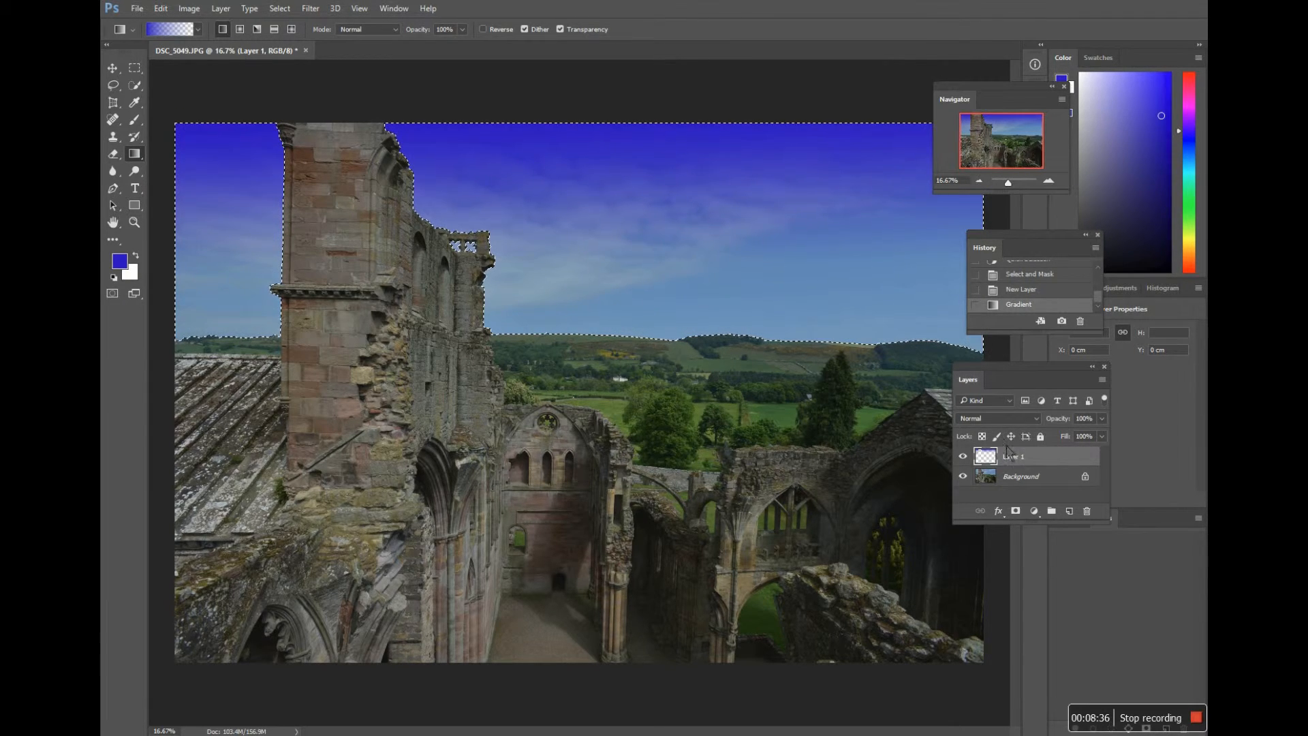
# Step: Try the Overlay, Lighten, Darken, Difference and Dissolve blending modes on the blue gradient layer, and return it to Normal
pyautogui.click(1036, 419)
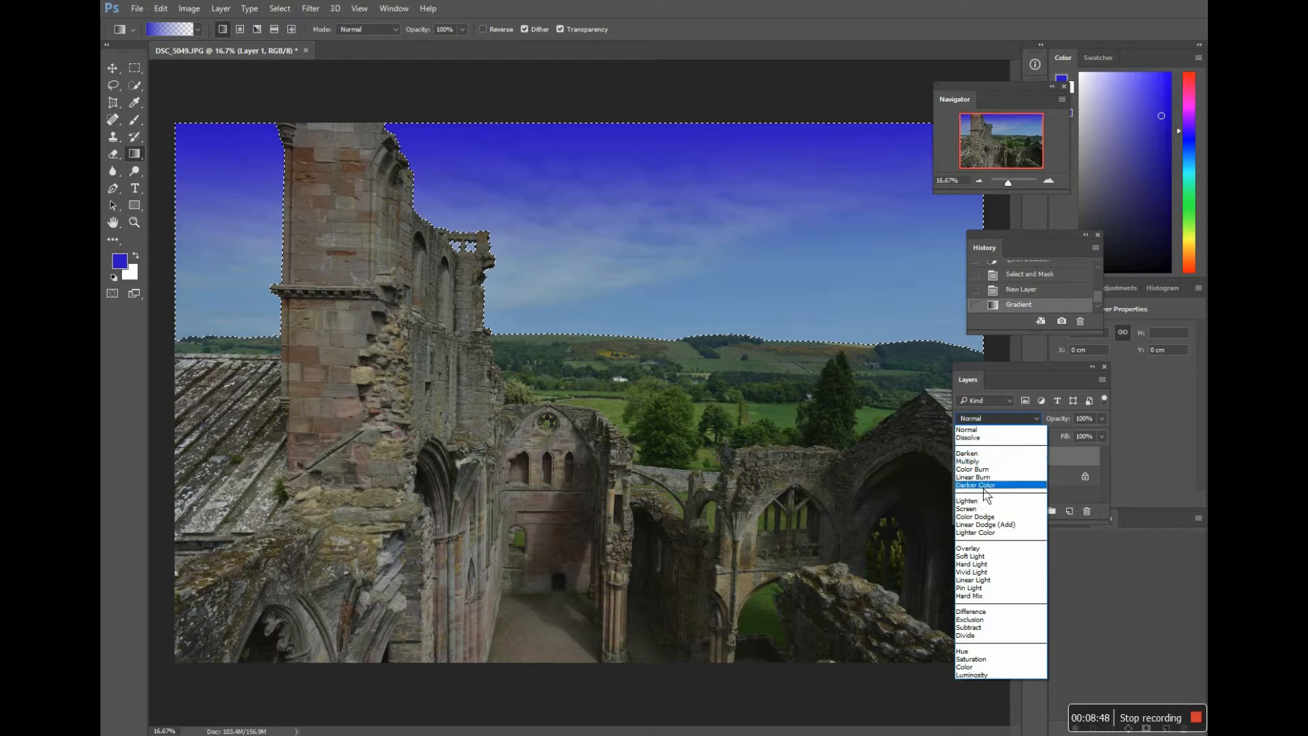
pyautogui.click(988, 549)
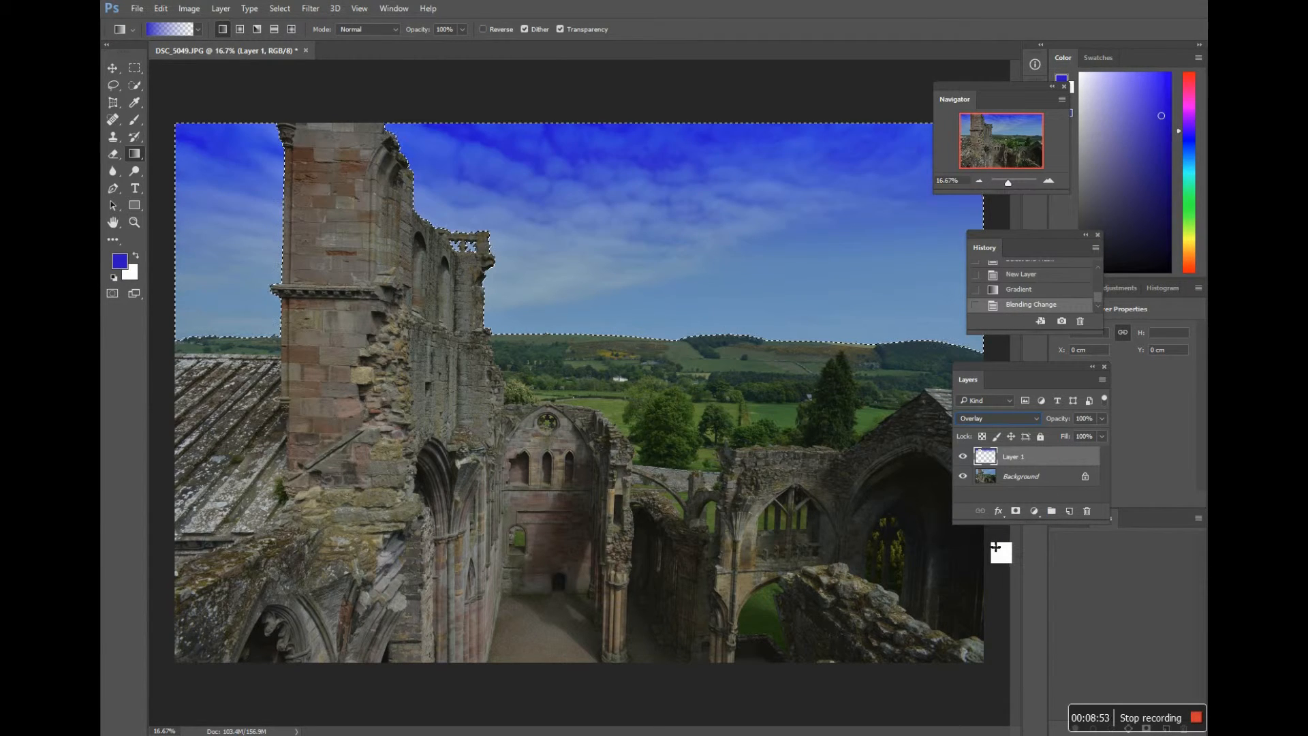
pyautogui.click(1036, 419)
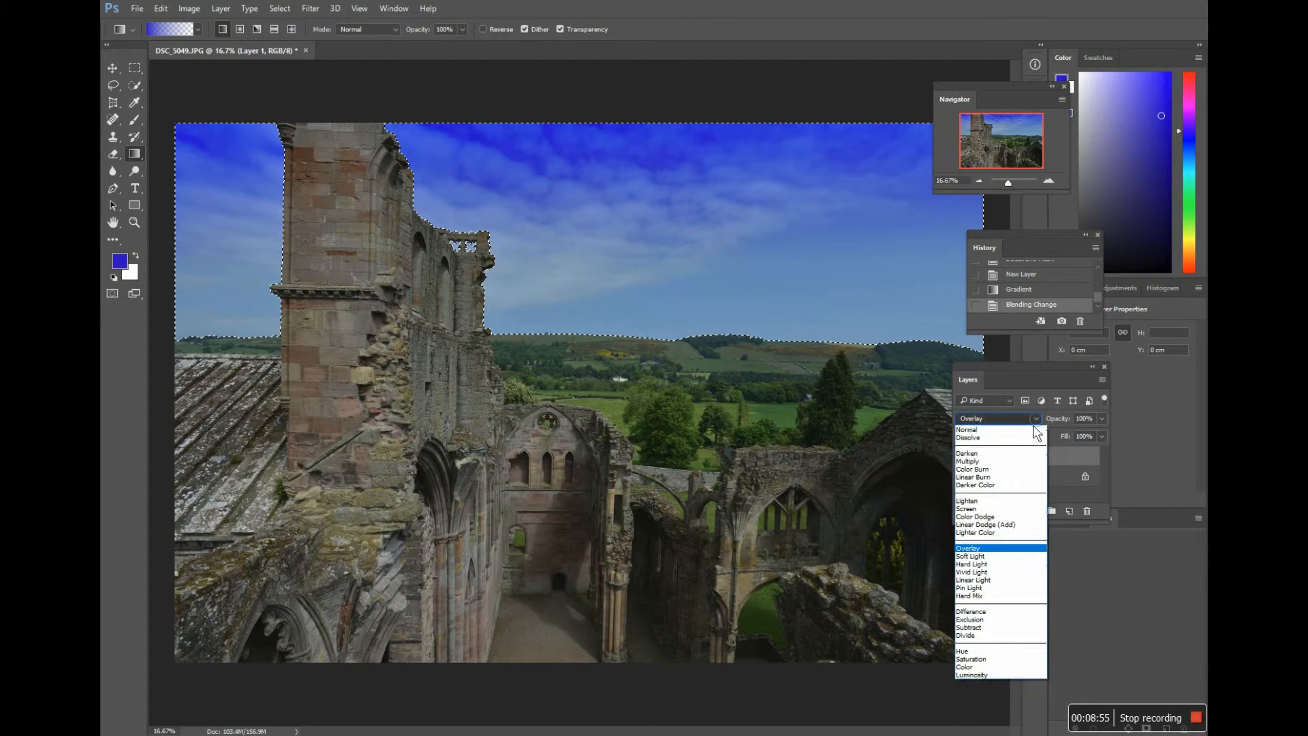
pyautogui.click(991, 503)
pyautogui.click(1033, 421)
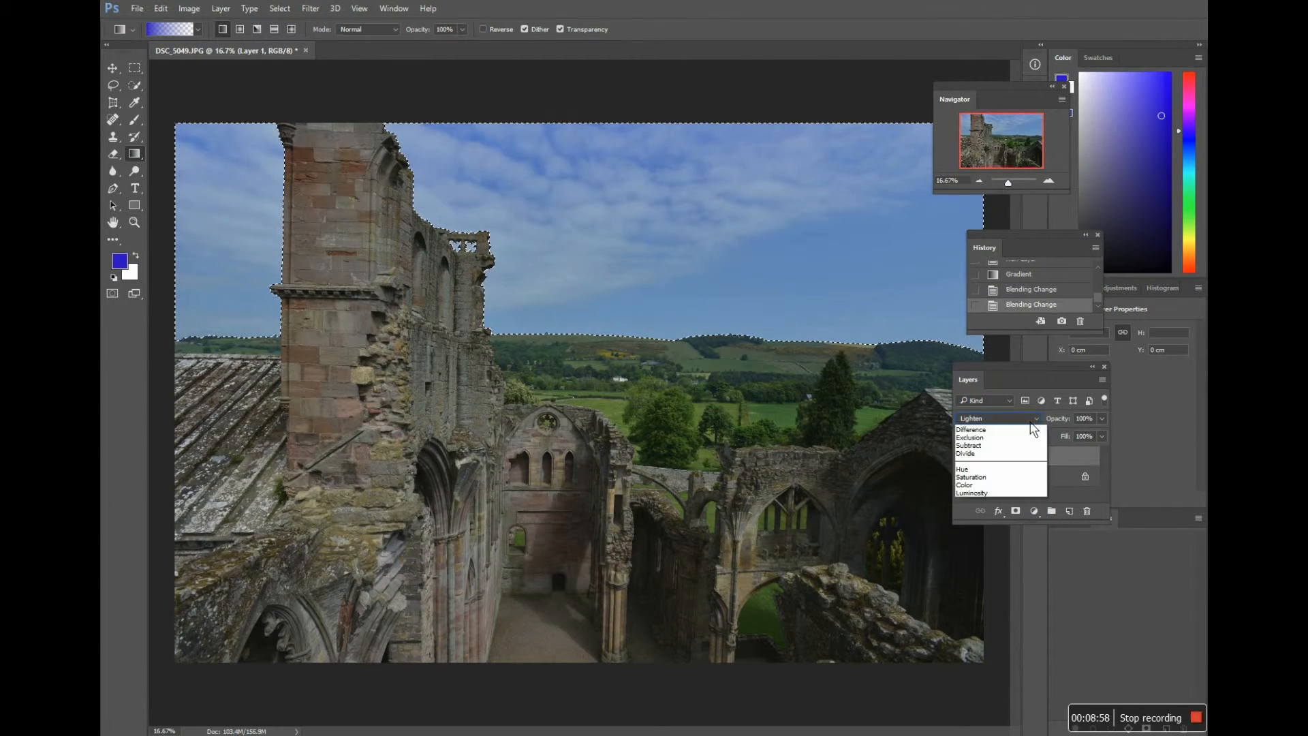
pyautogui.click(1007, 451)
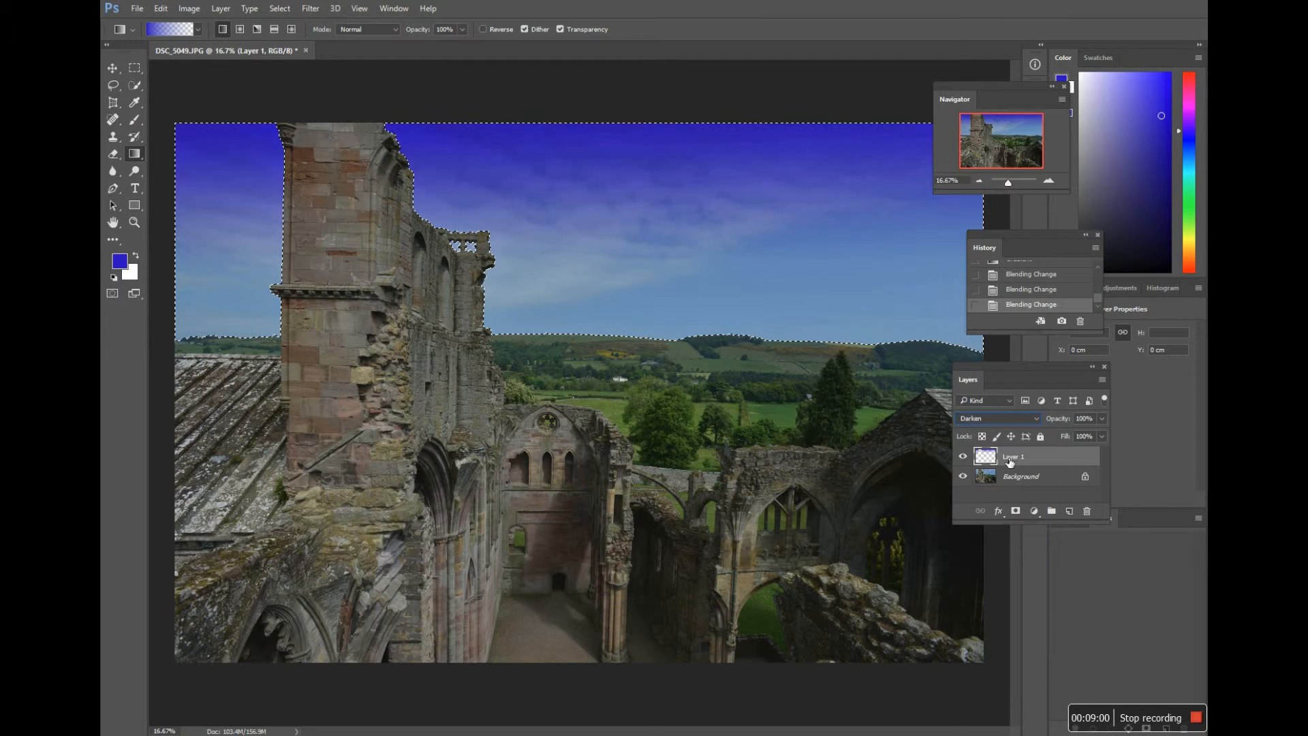
pyautogui.click(1026, 418)
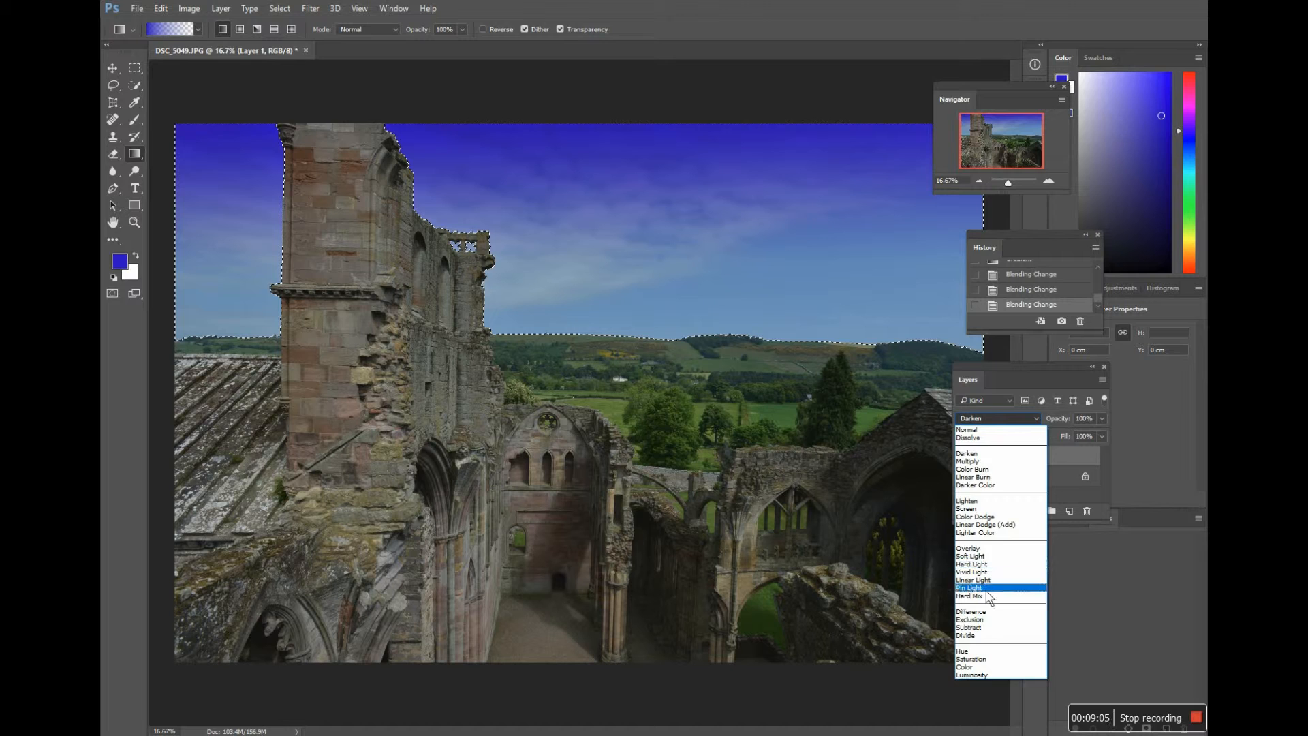
pyautogui.click(995, 613)
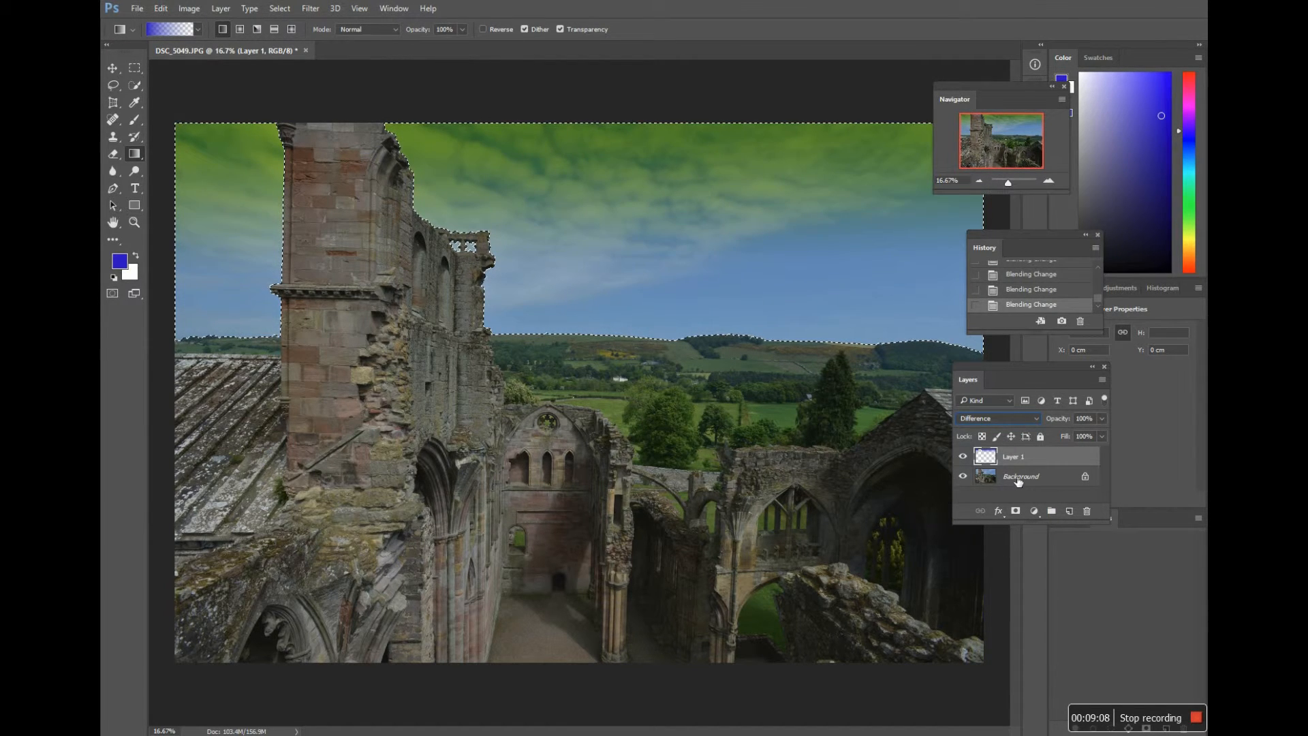
pyautogui.click(1034, 421)
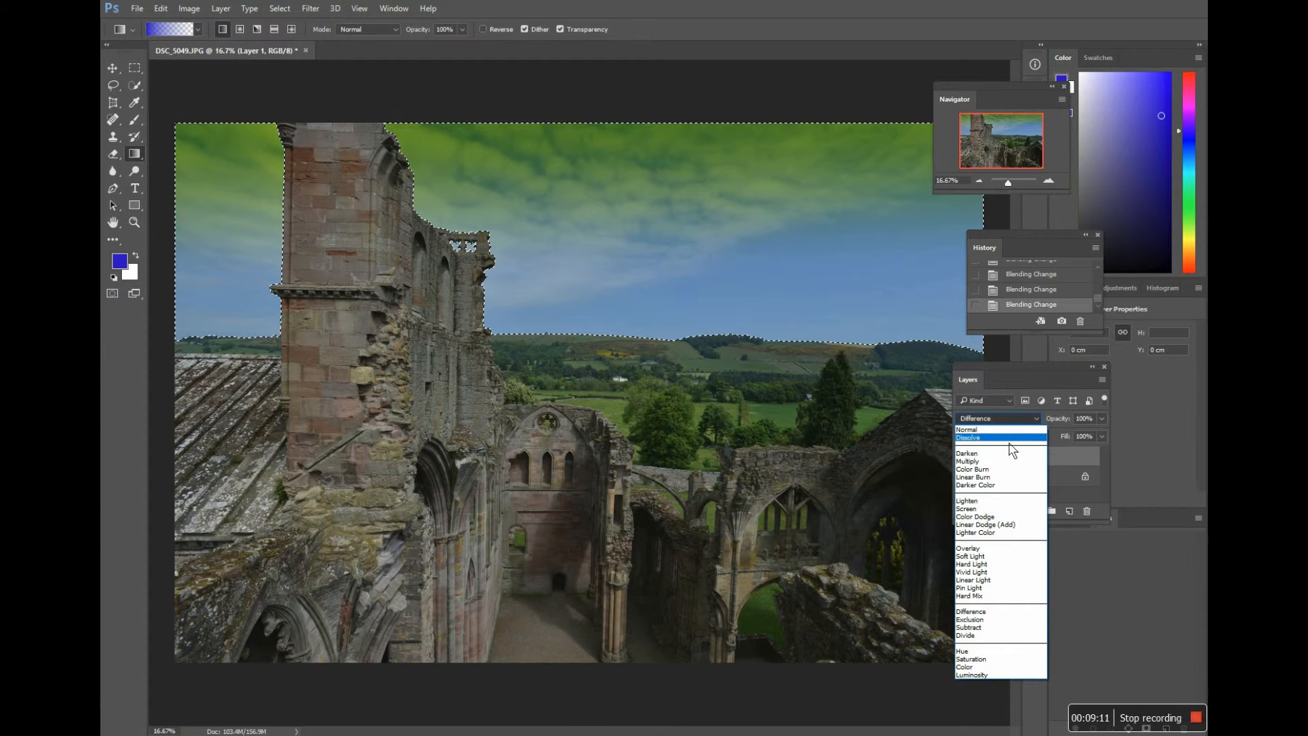
pyautogui.click(1012, 440)
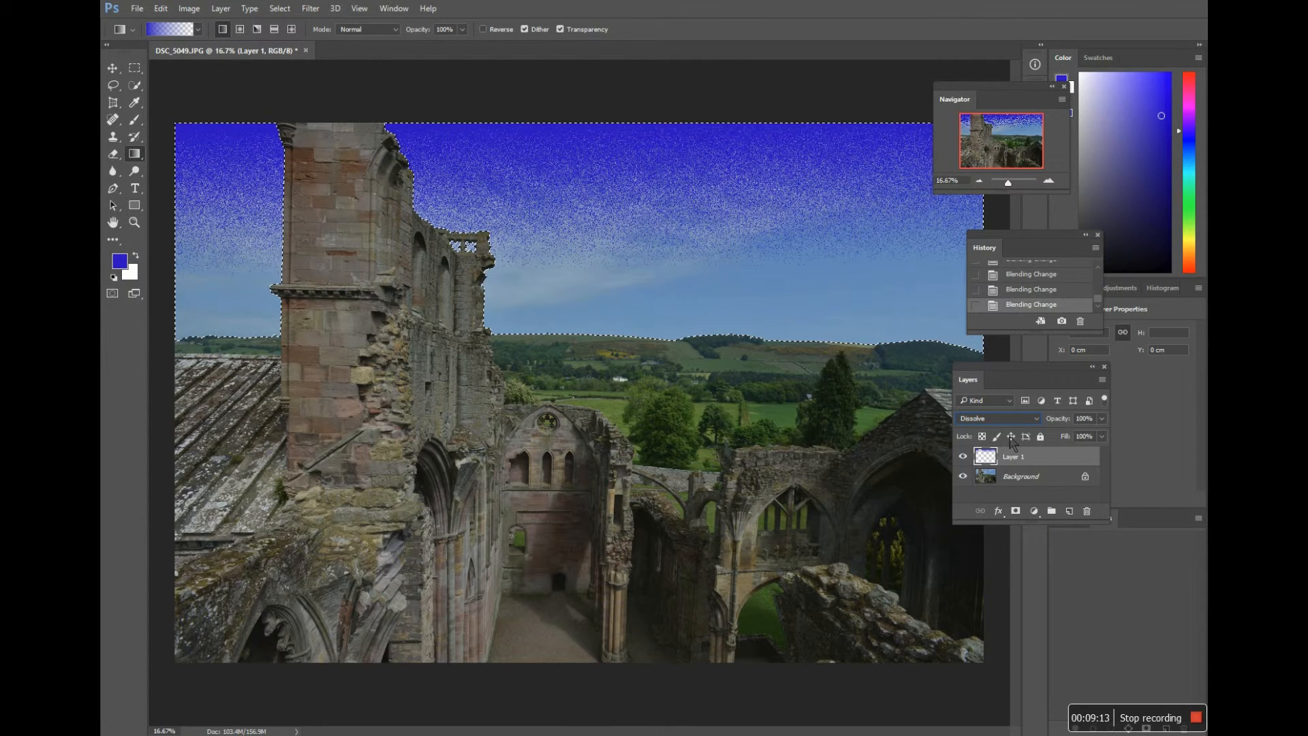
pyautogui.click(1032, 421)
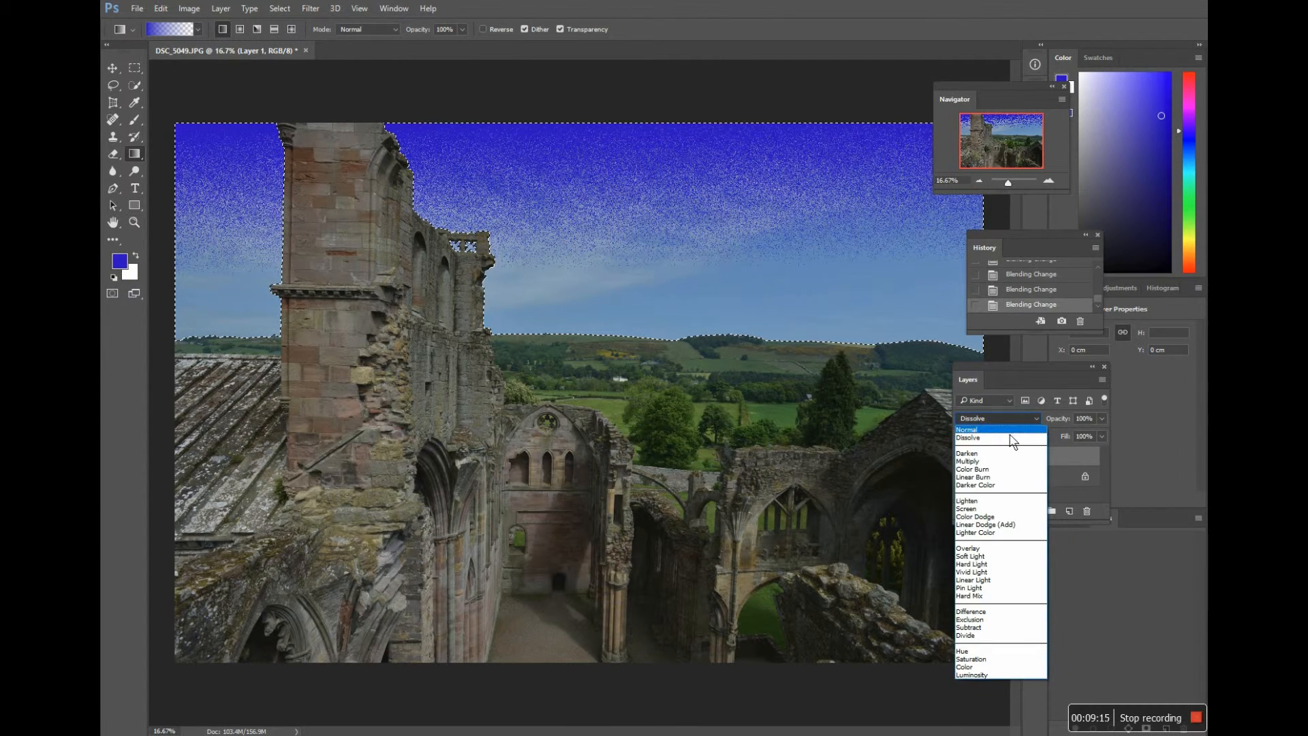
pyautogui.click(1013, 431)
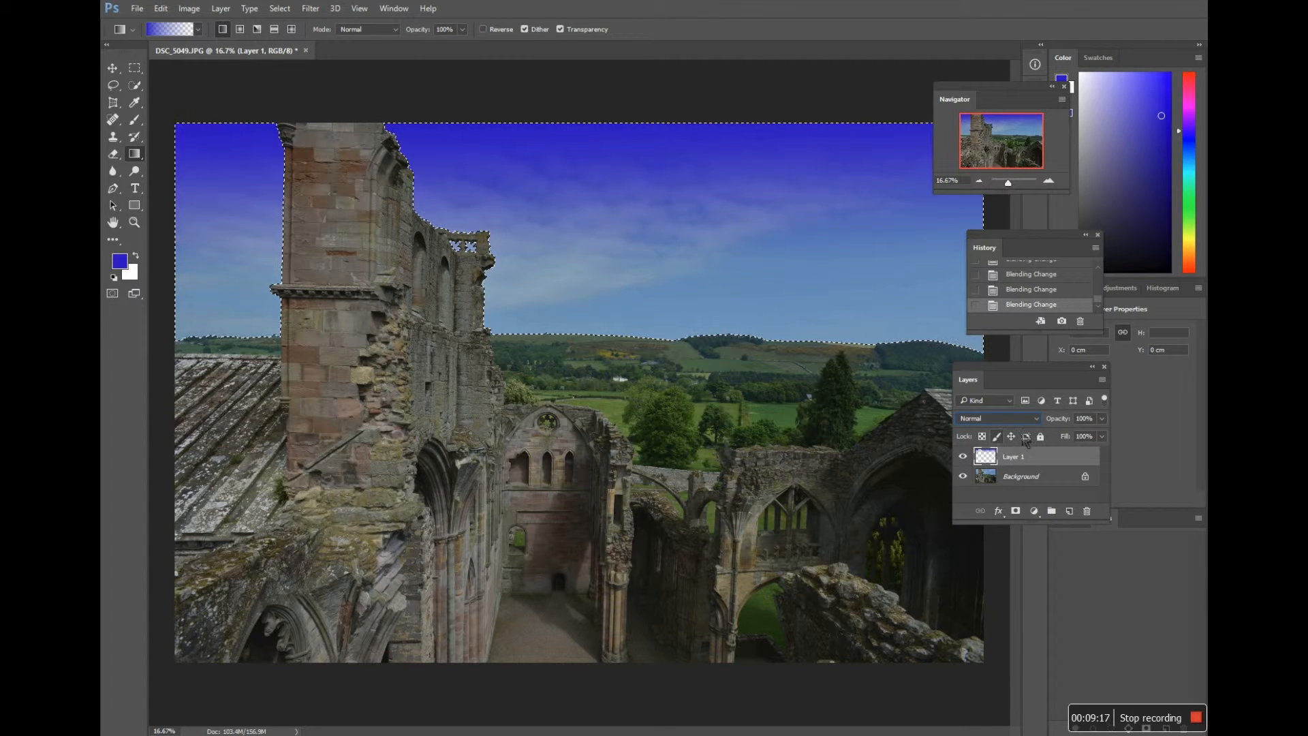
# Step: Reduce the opacity of the blue gradient layer to 39%
pyautogui.click(1102, 420)
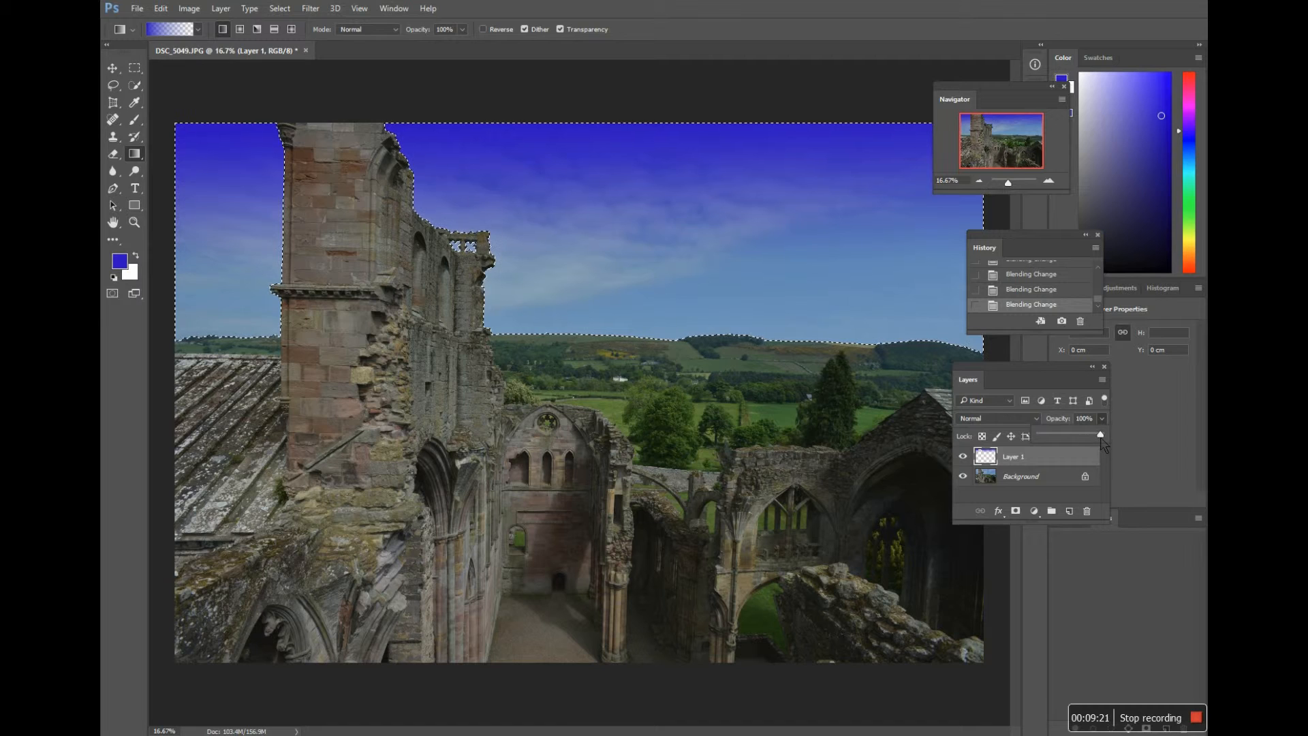
pyautogui.moveTo(1100, 436); pyautogui.dragTo(1060, 444)
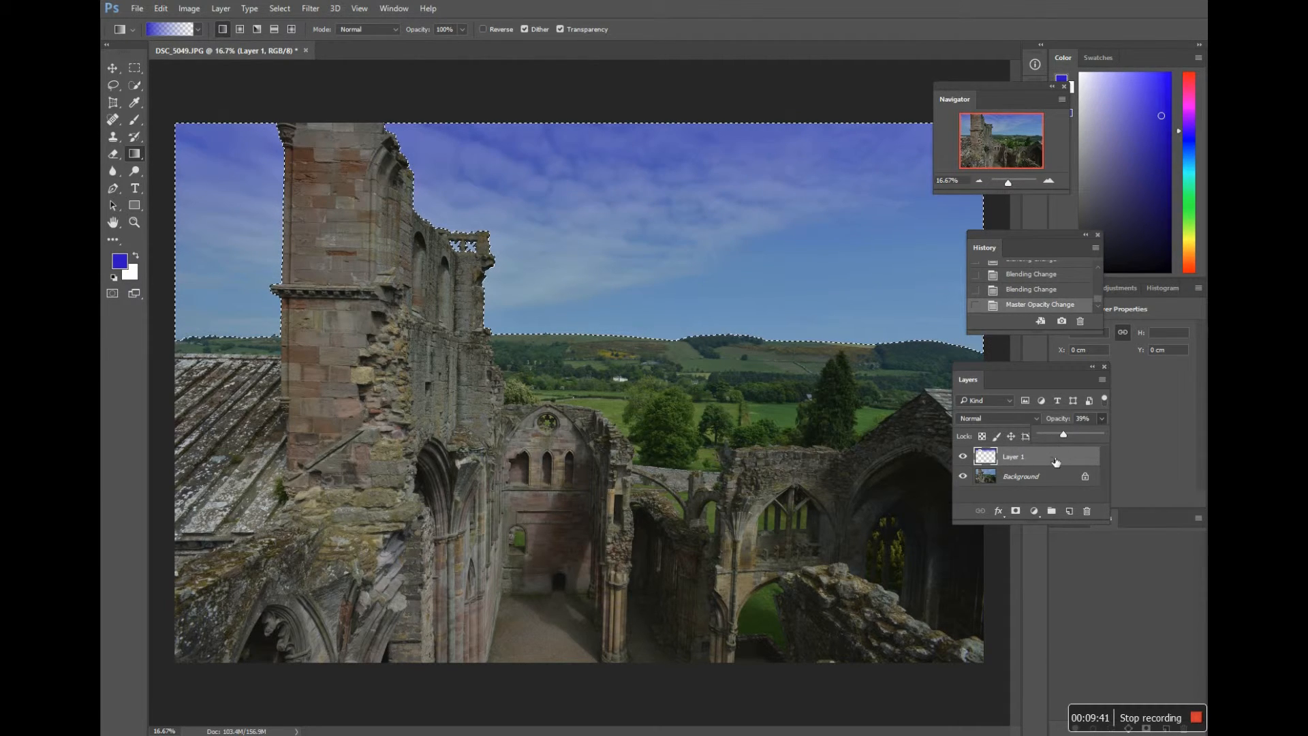
# Step: Set the foreground colour to pink e92679 and draw a linear gradient from the top of the selected sky down towards the hills
pyautogui.click(122, 269)
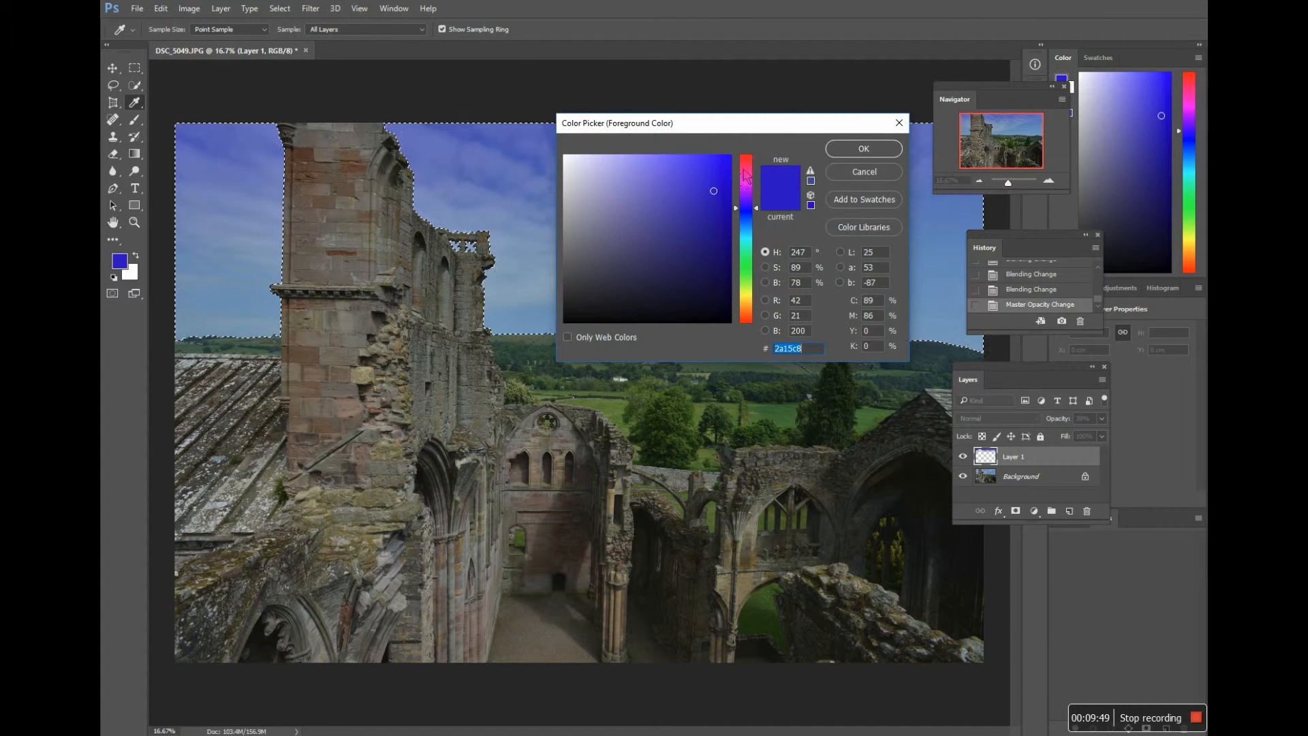
pyautogui.click(744, 168)
pyautogui.click(704, 169)
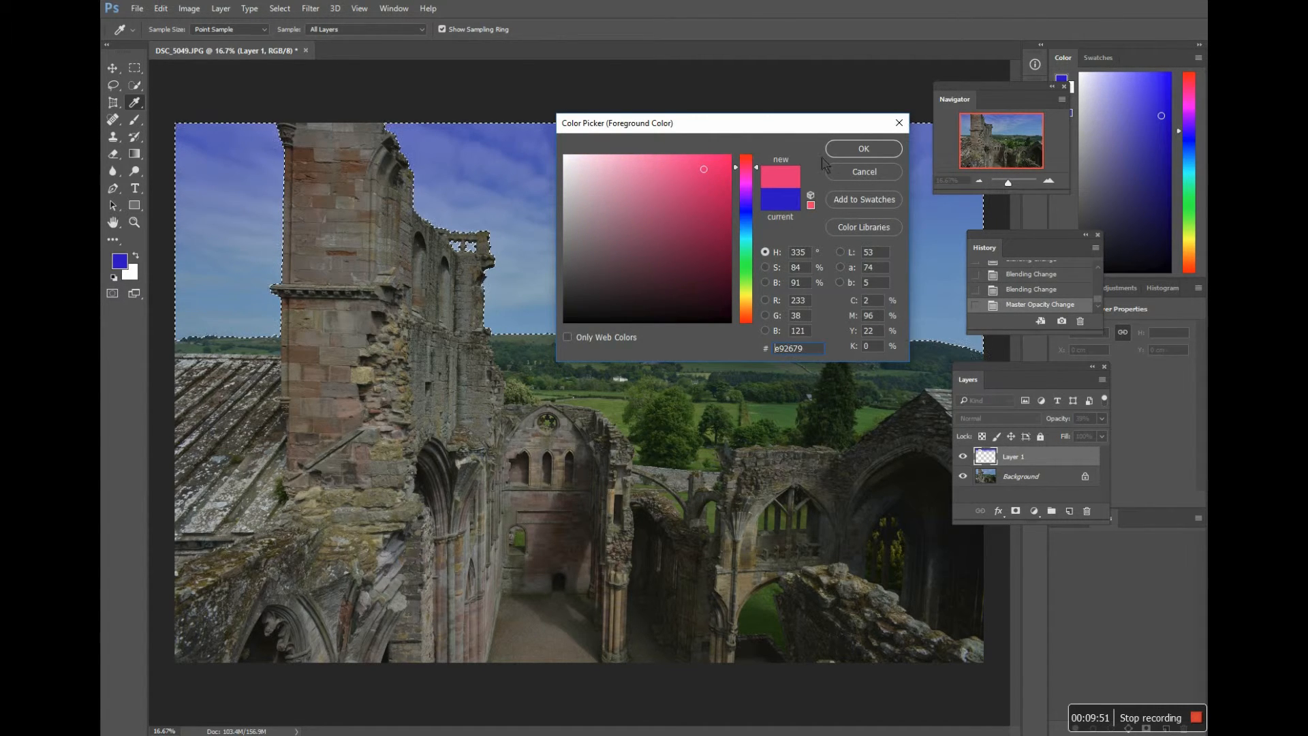
pyautogui.click(840, 151)
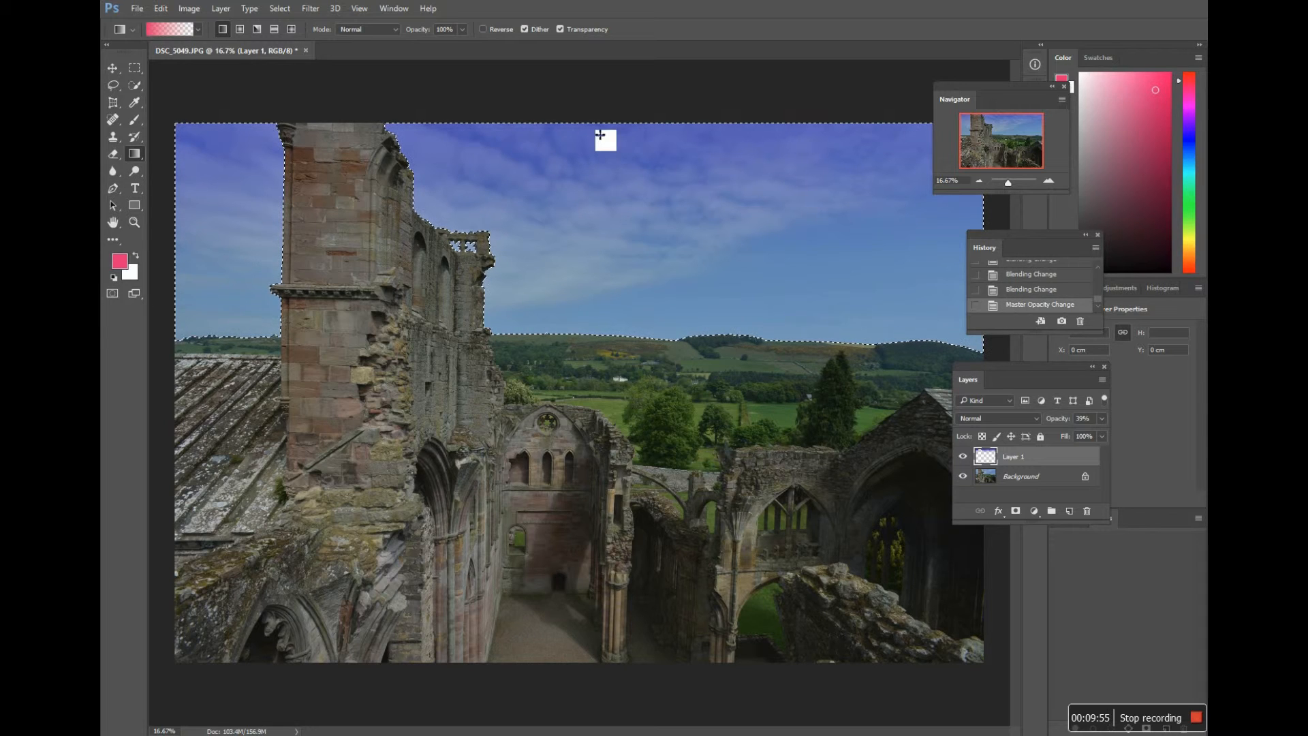
pyautogui.moveTo(599, 136); pyautogui.dragTo(600, 292)
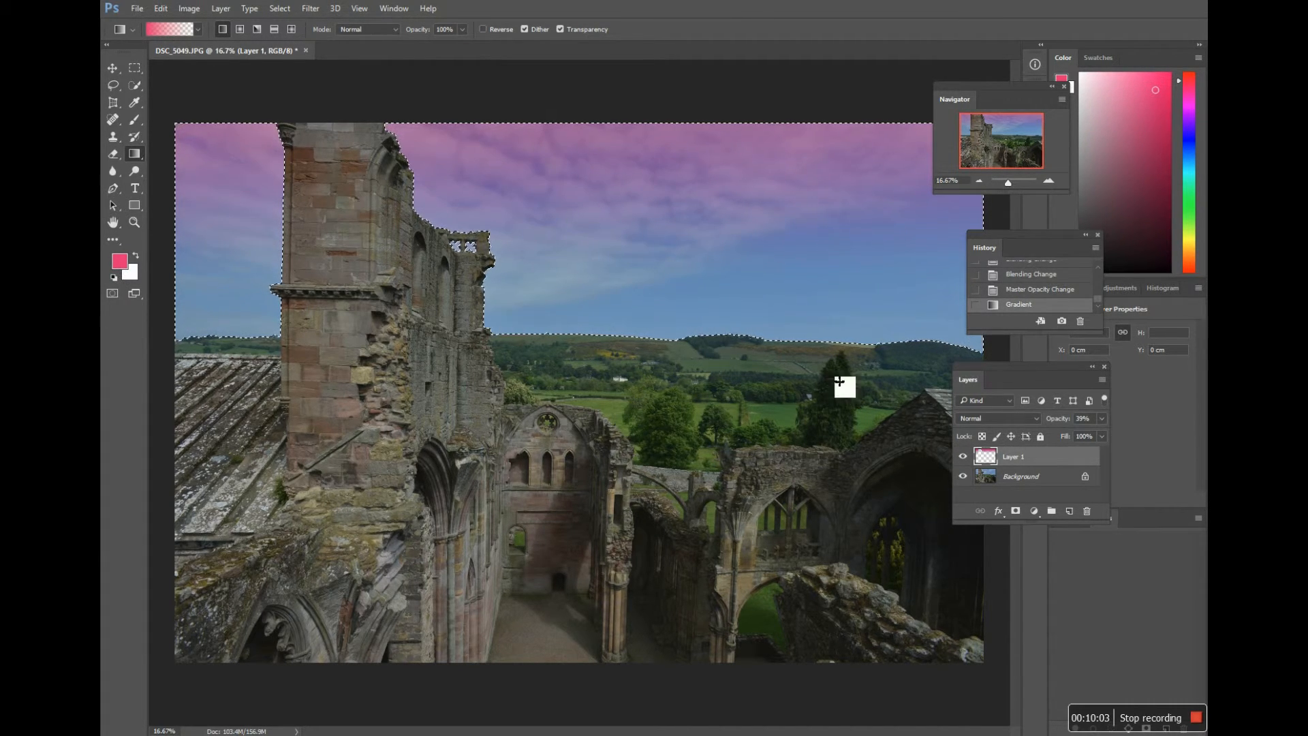
# Step: Try the Overlay and Lighten blending modes on the pink gradient layer
pyautogui.click(1035, 421)
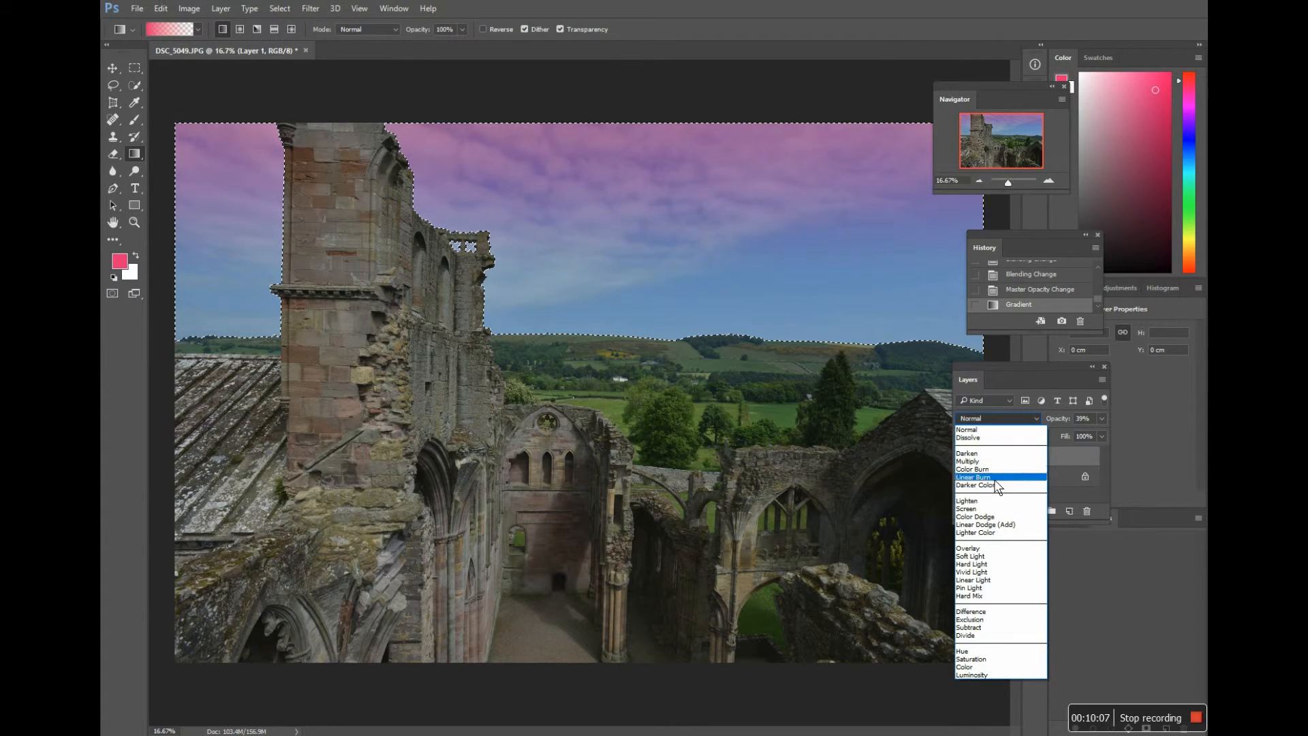
pyautogui.click(979, 550)
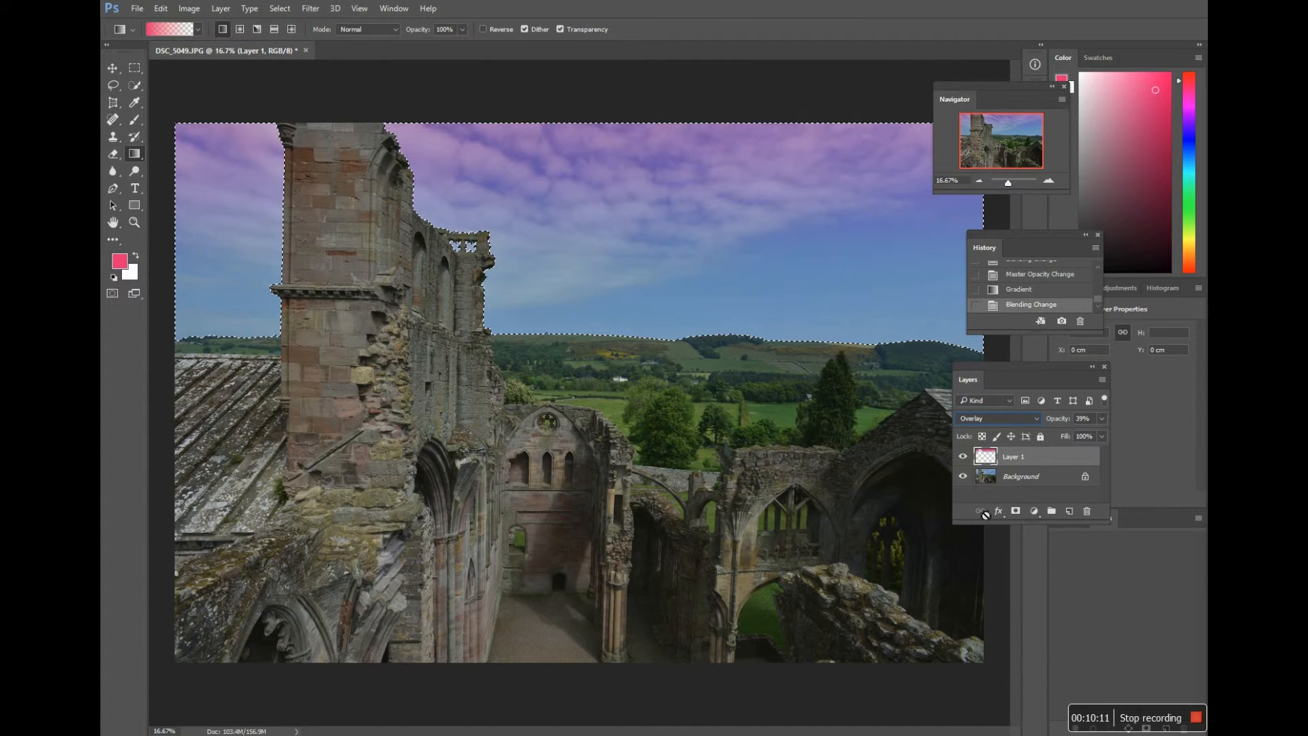
pyautogui.click(1035, 418)
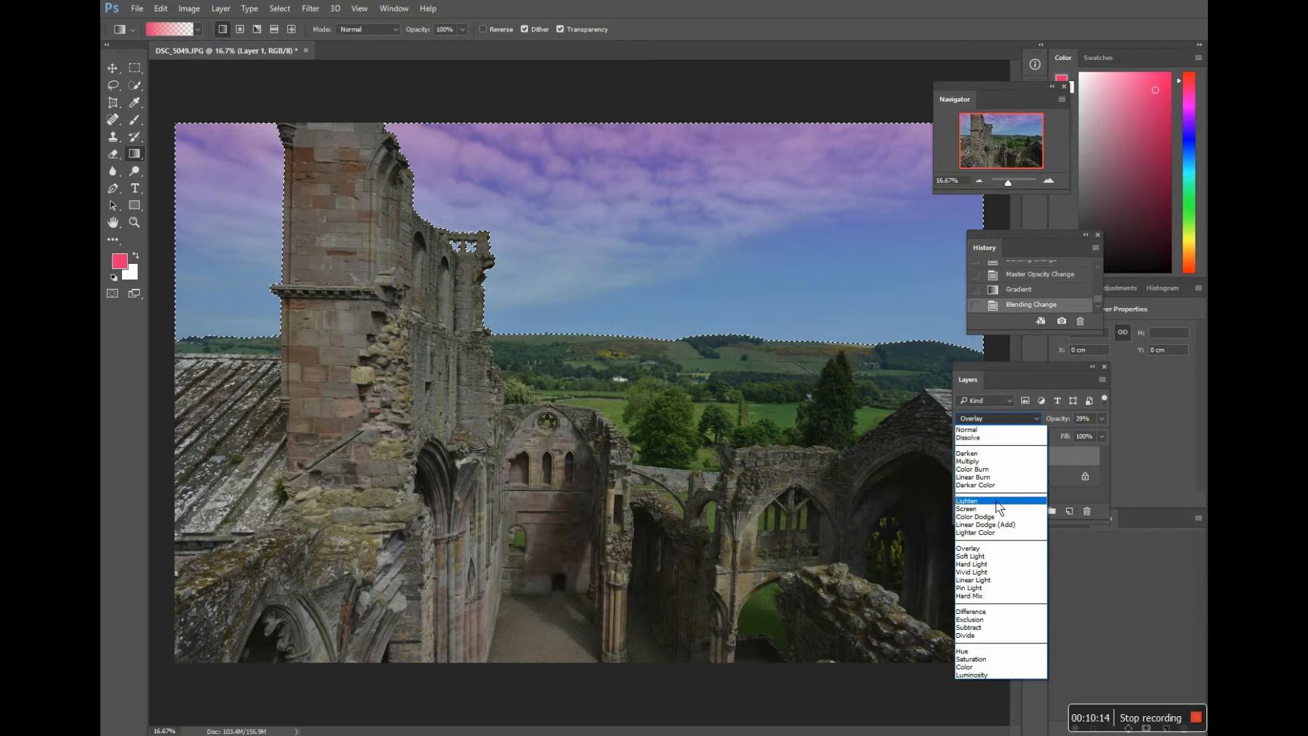
pyautogui.click(997, 505)
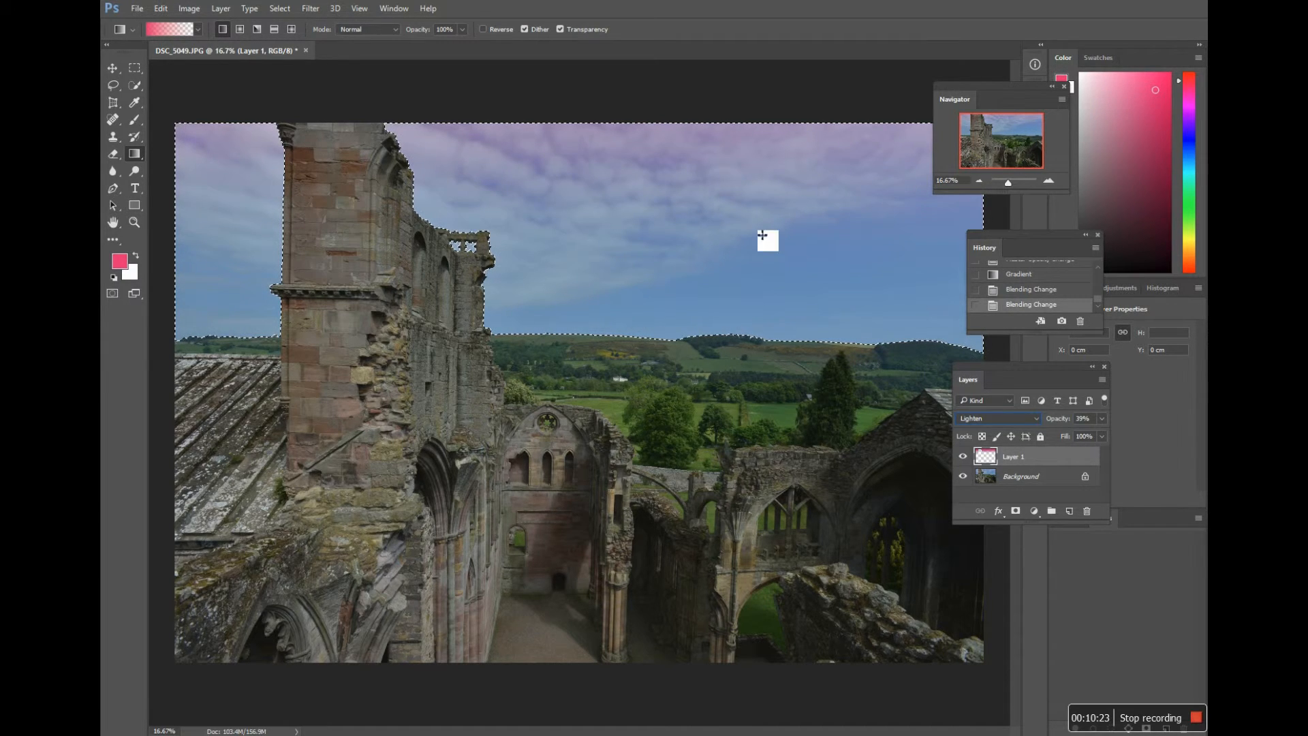
# Step: Deselect the sky and set the pink gradient layer's blending mode back to Normal
pyautogui.click(1051, 481)
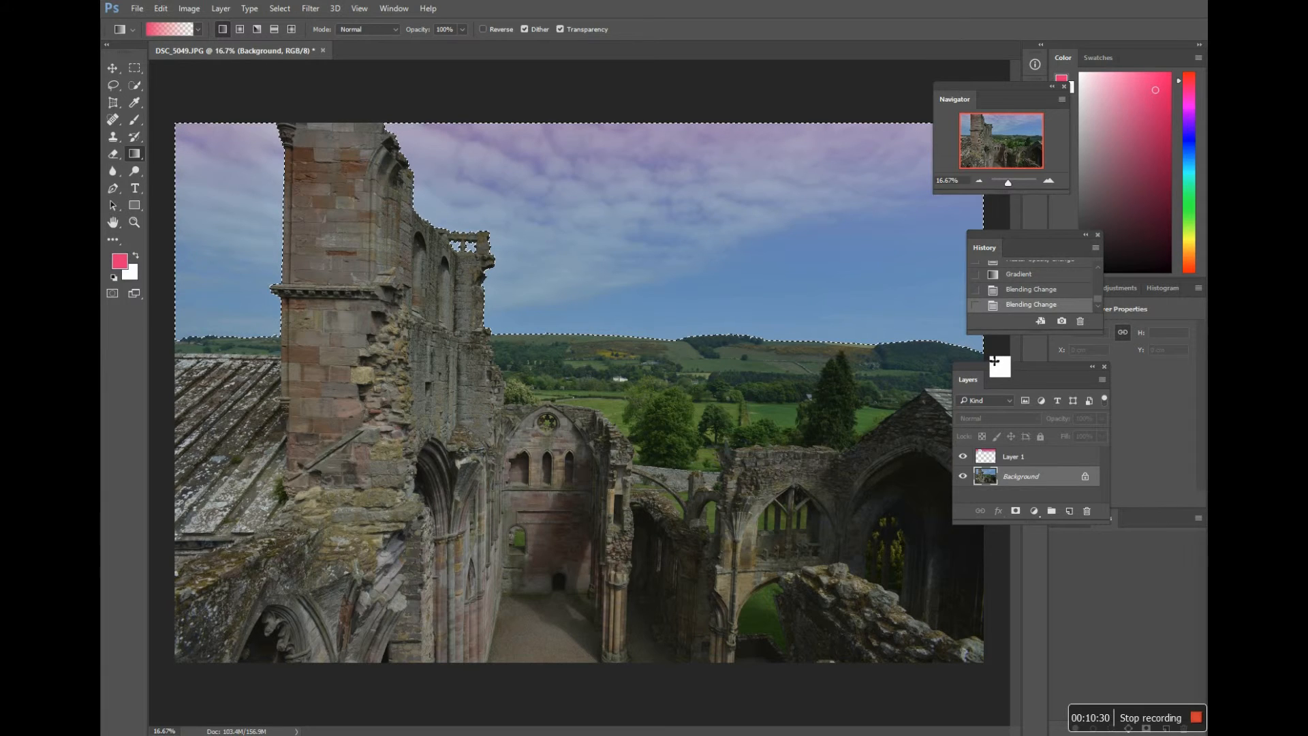
pyautogui.click(1014, 458)
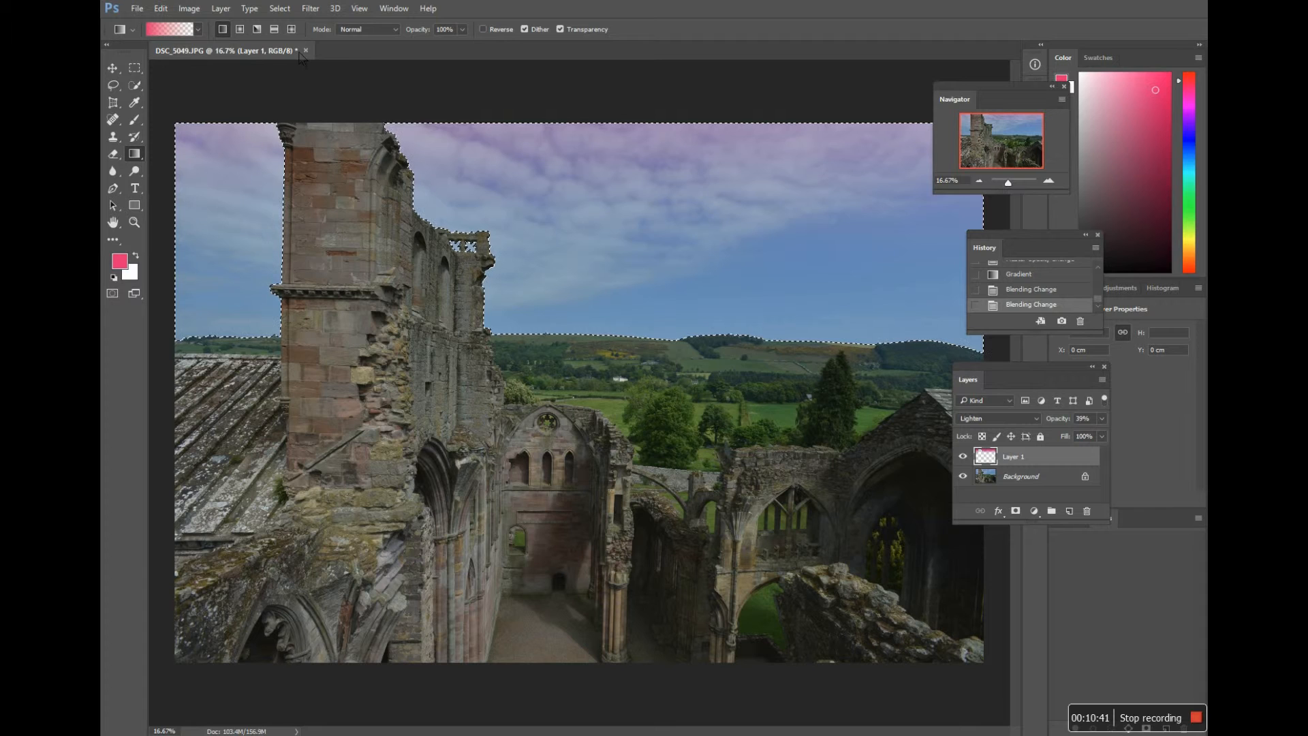
pyautogui.click(281, 10)
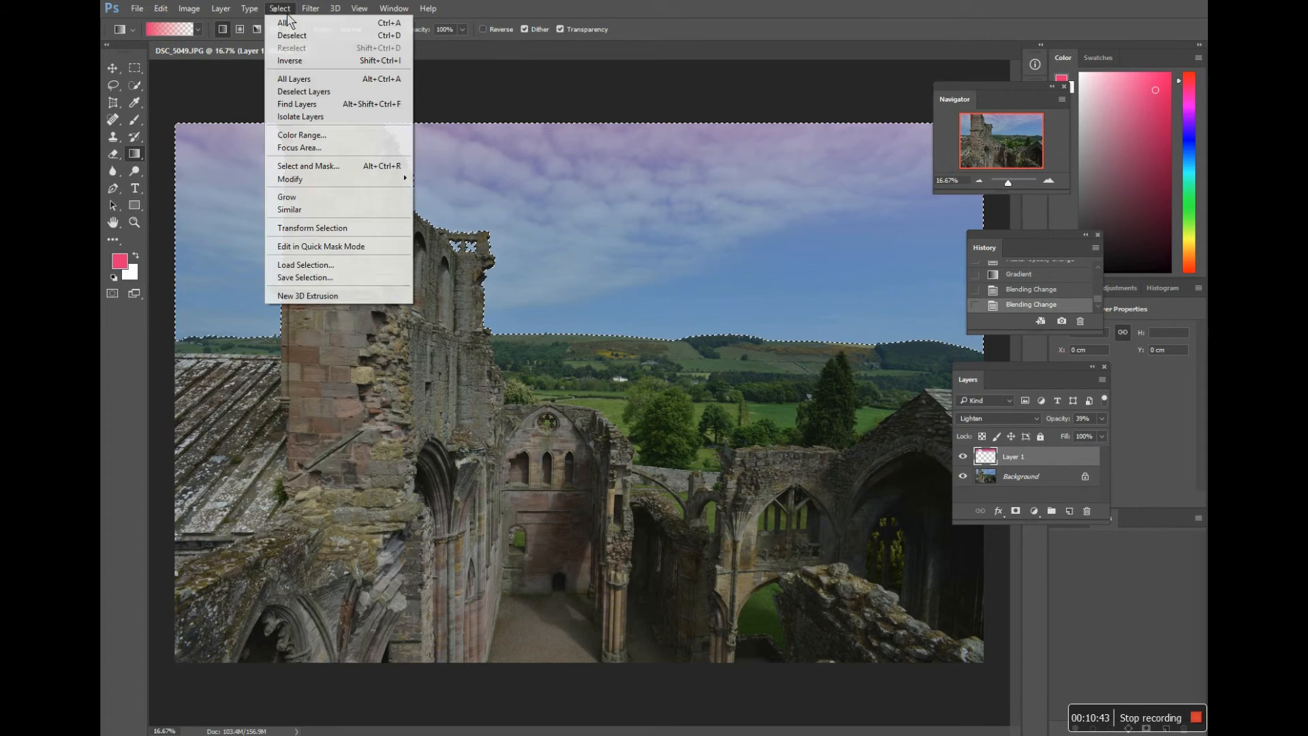
pyautogui.click(289, 35)
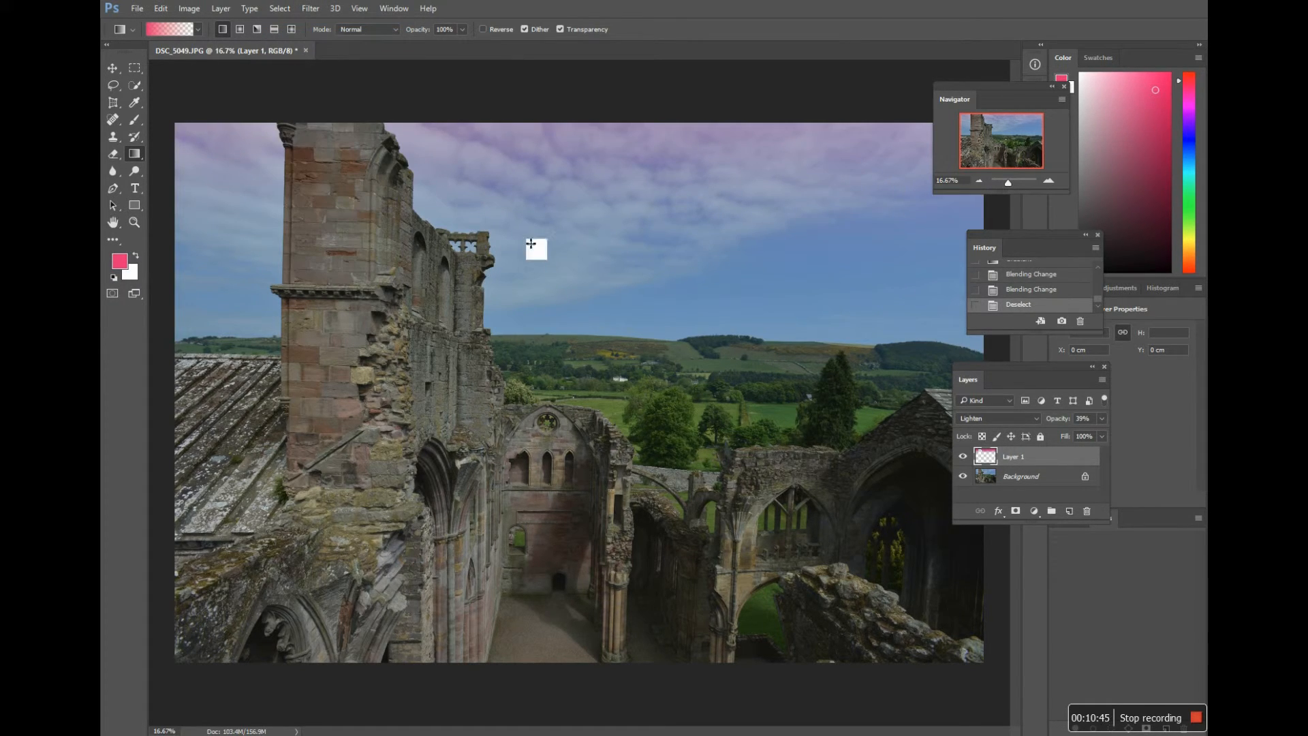
pyautogui.click(1035, 421)
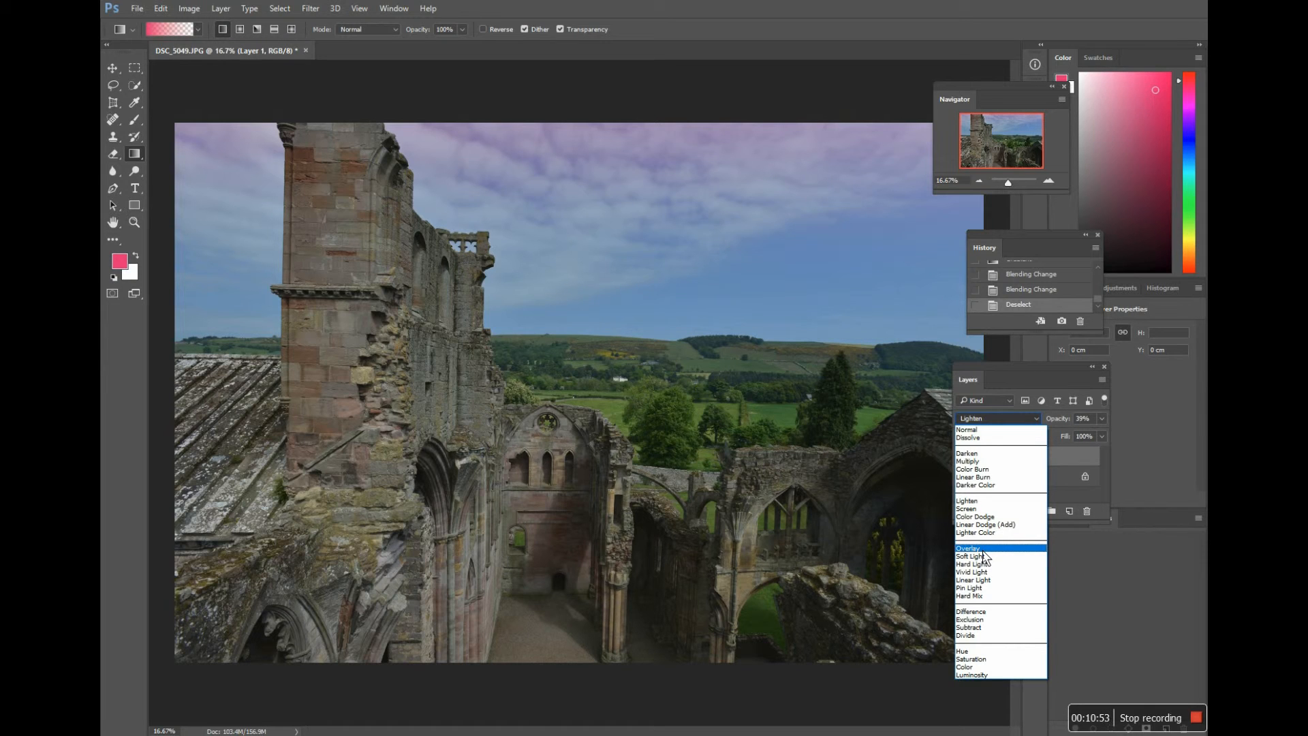
pyautogui.click(968, 430)
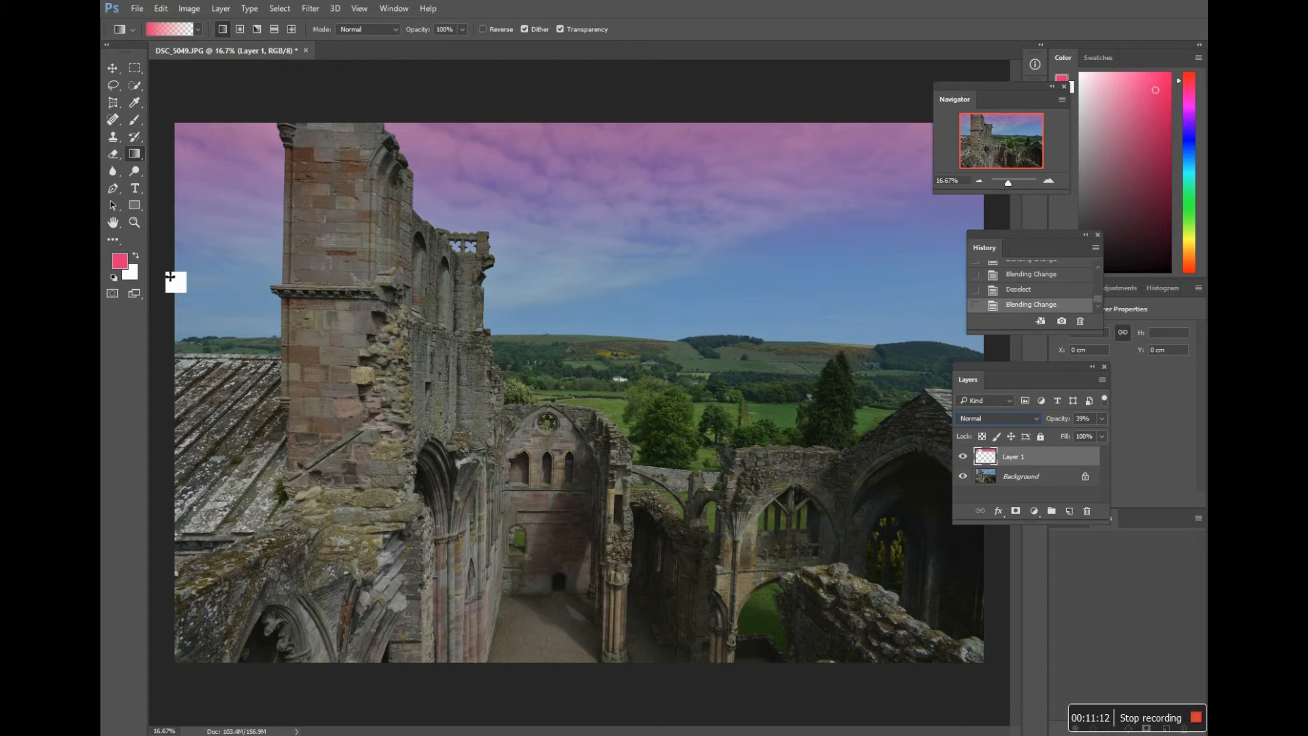
# Step: Try a green 26e974 gradient from the top of the photo without any selection, and delete it from the history
pyautogui.click(119, 269)
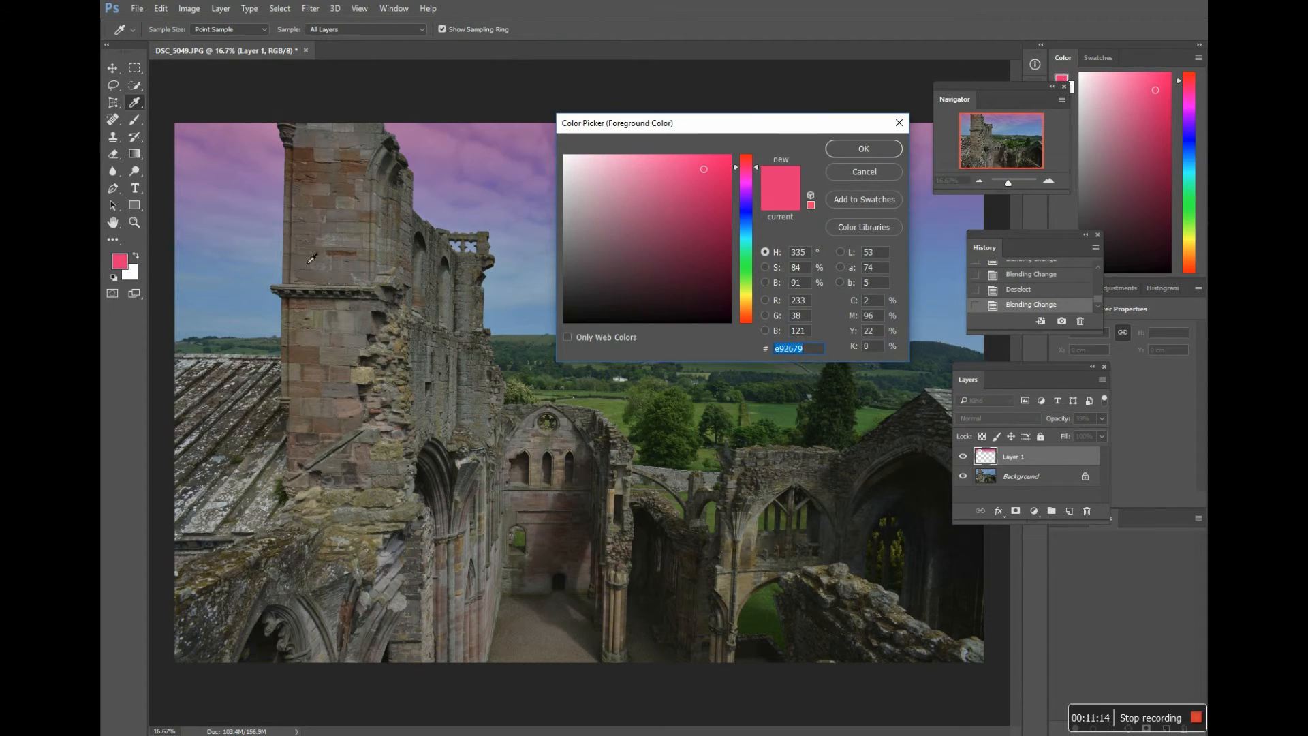
pyautogui.click(747, 257)
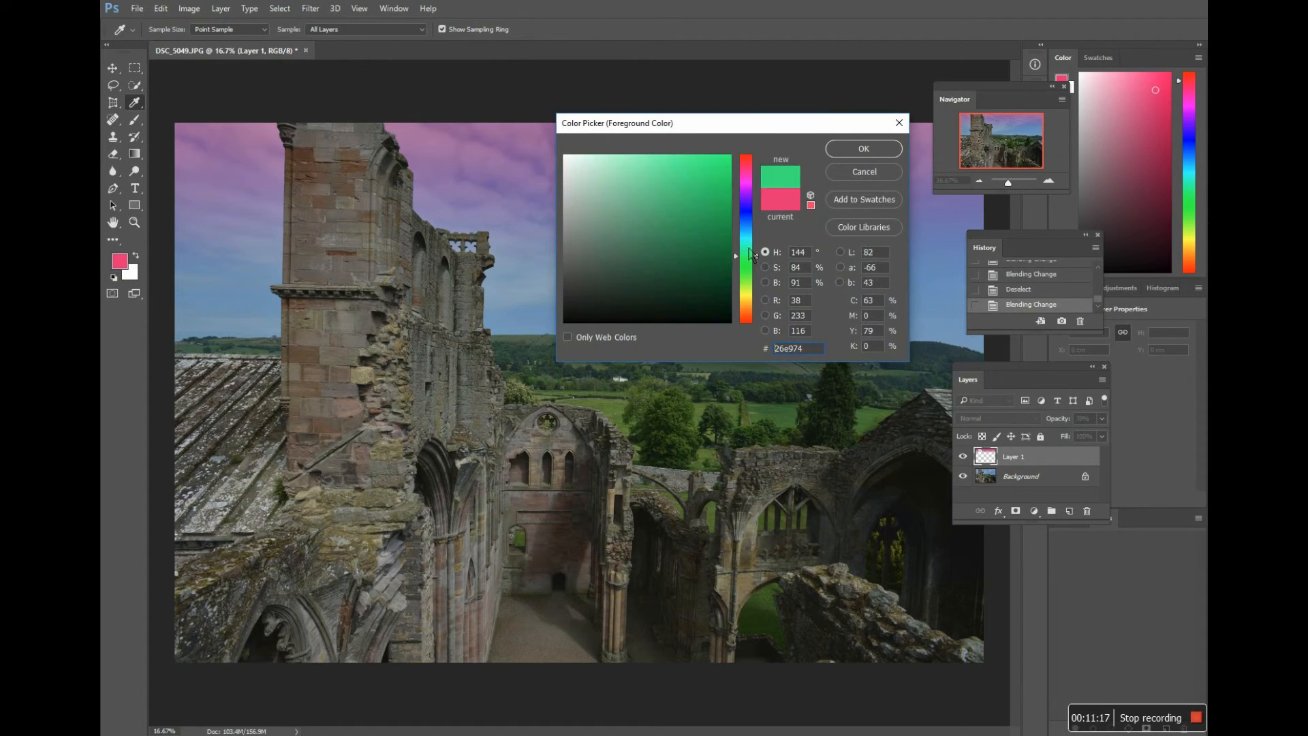
pyautogui.click(855, 151)
pyautogui.press('g')
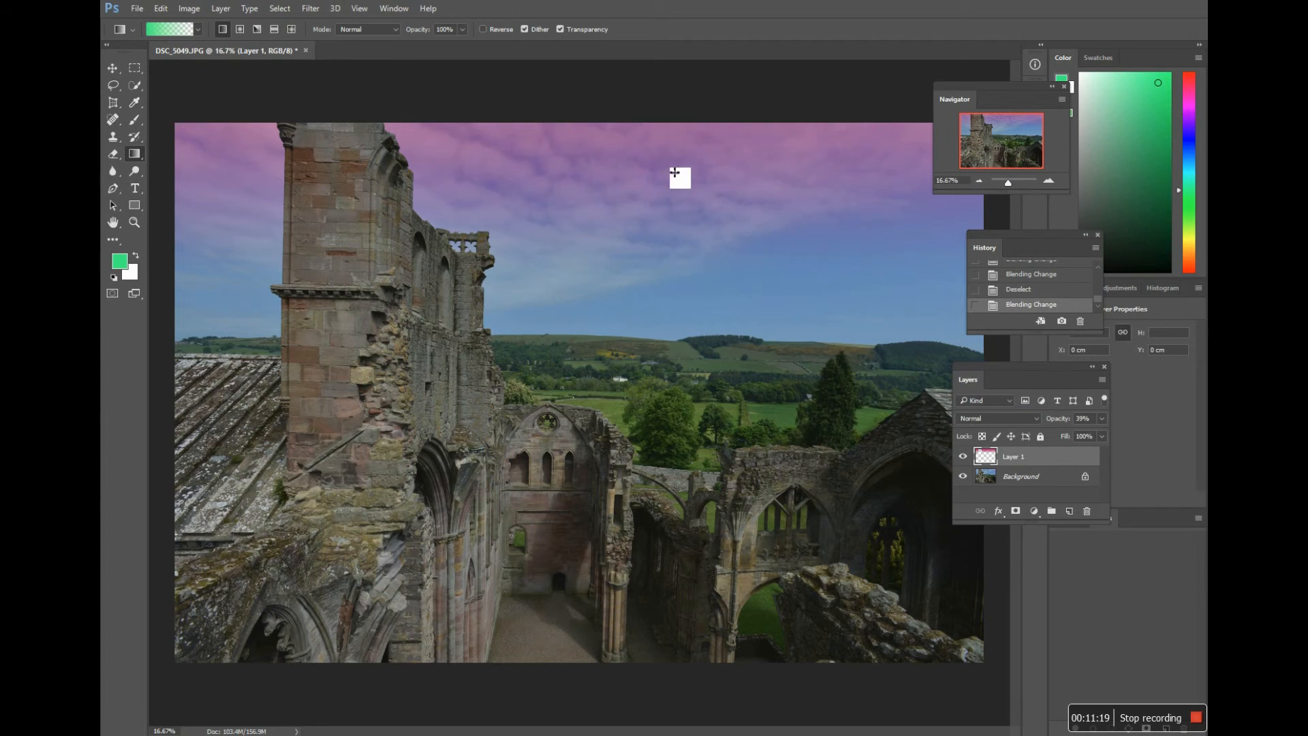
pyautogui.moveTo(559, 121); pyautogui.dragTo(609, 341)
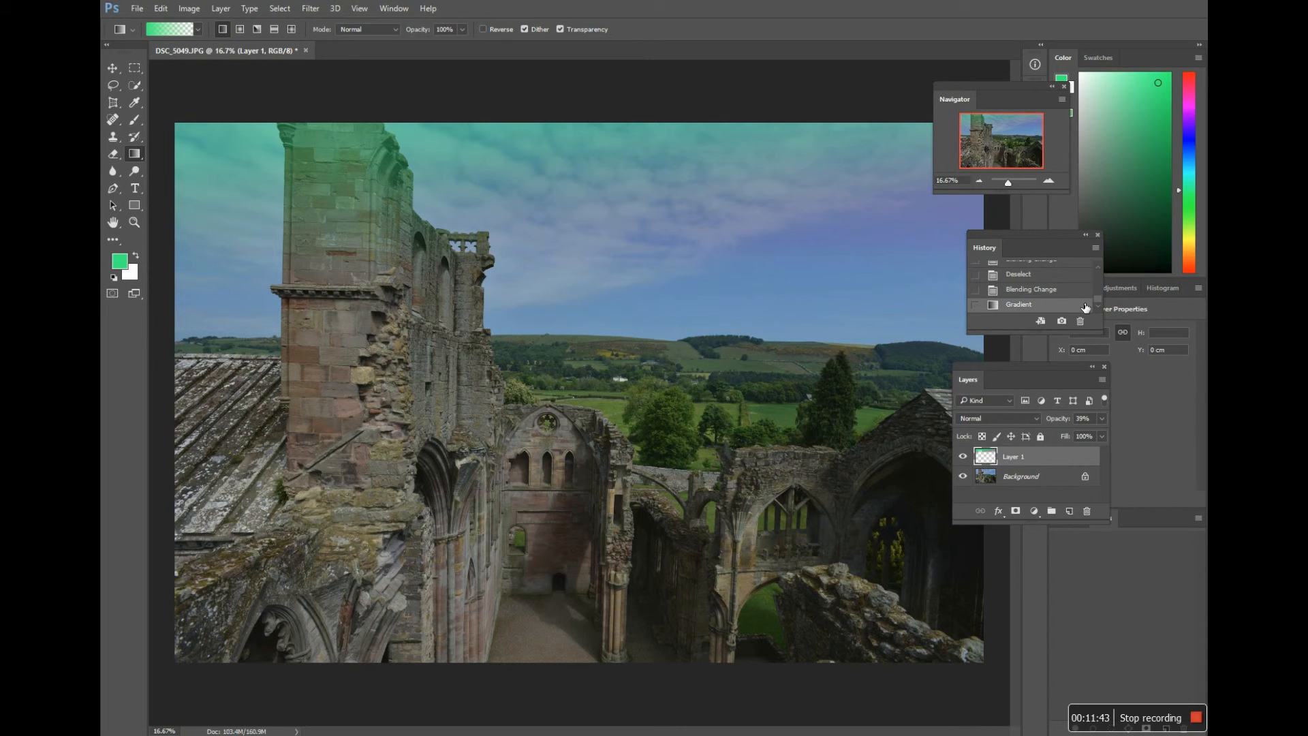
pyautogui.moveTo(1086, 308); pyautogui.dragTo(1080, 322)
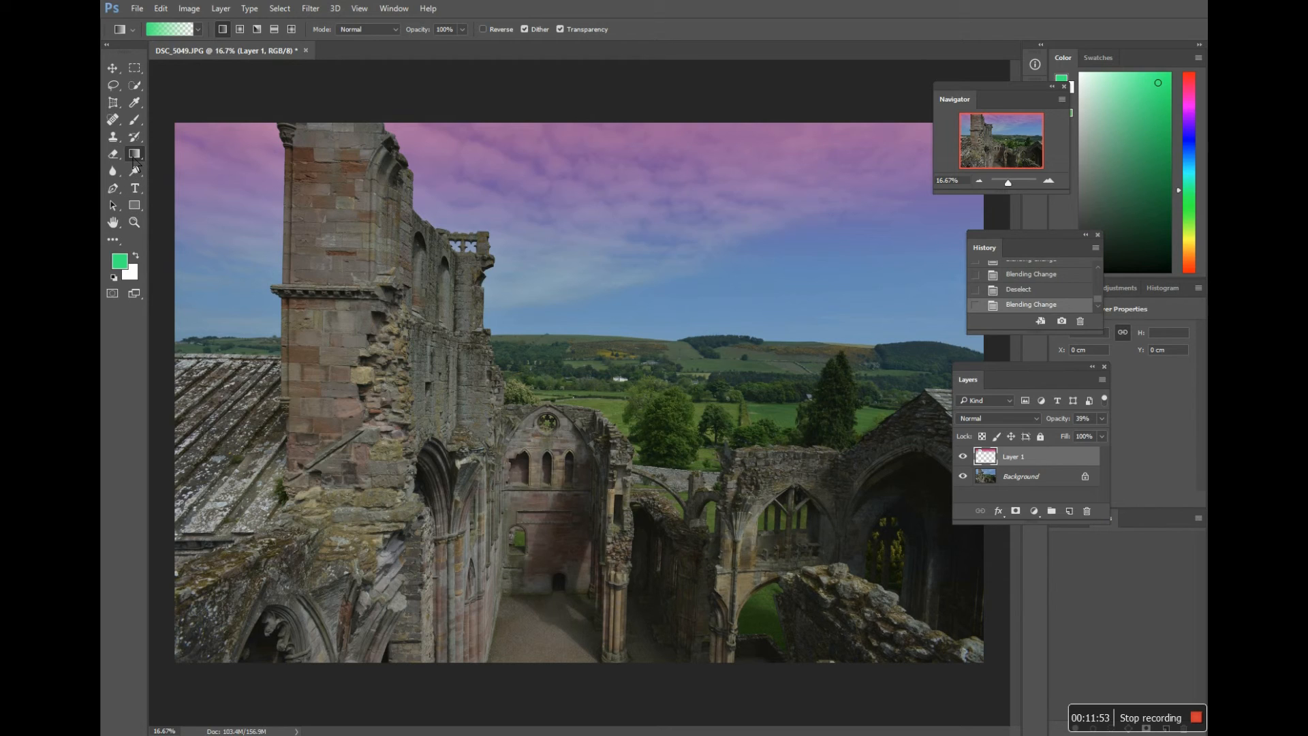
# Step: Make the Background layer active and reset the foreground and background colours to default black and white
pyautogui.click(1023, 483)
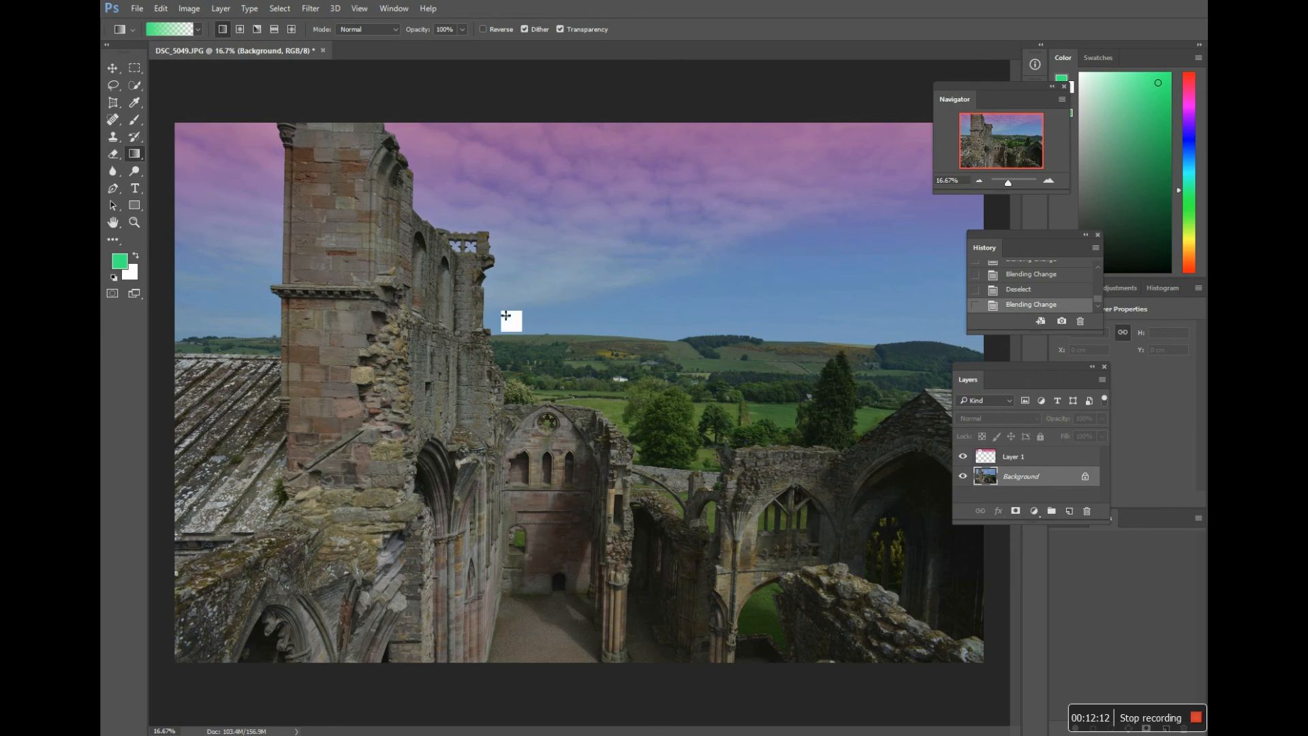
pyautogui.click(113, 278)
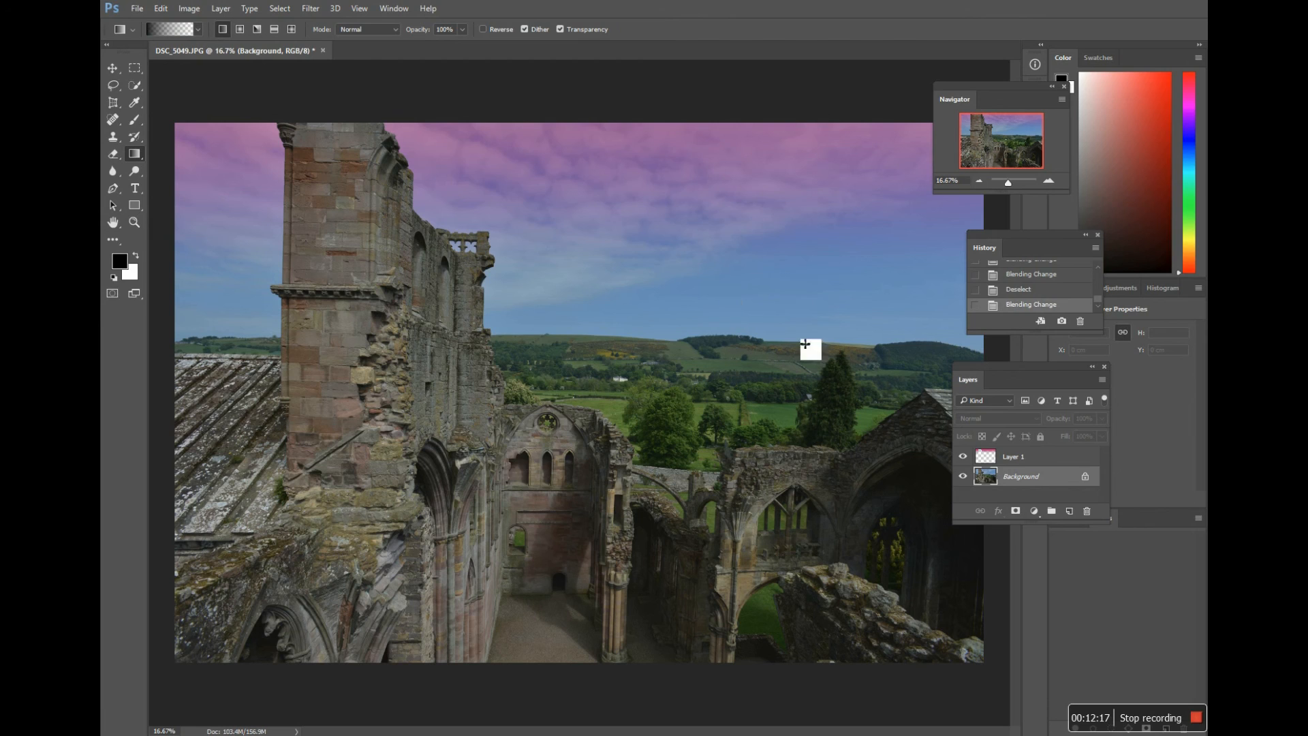